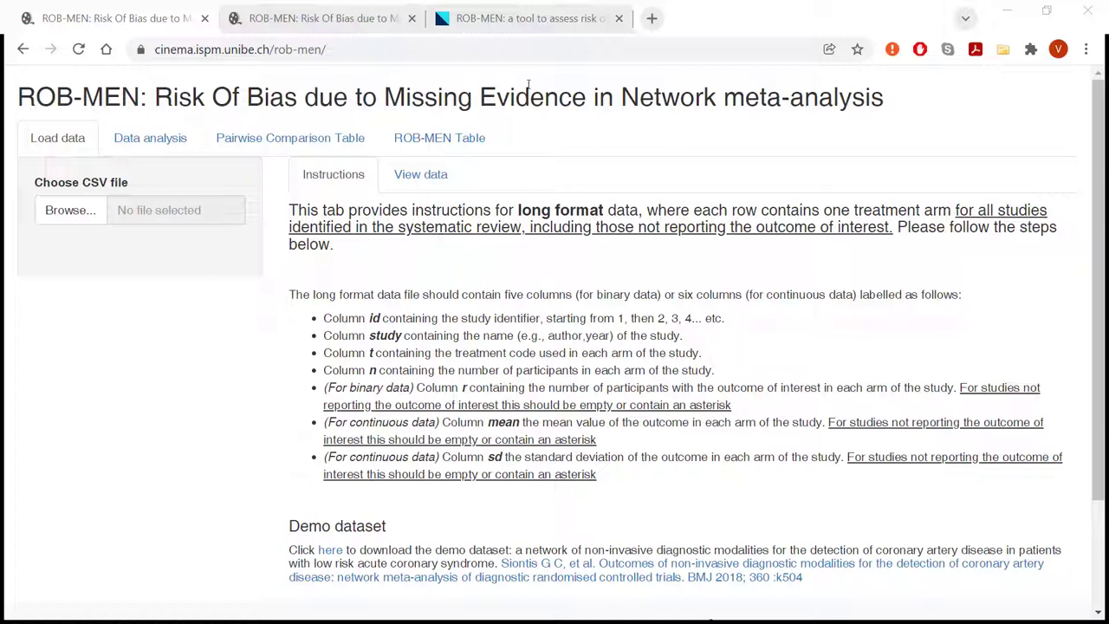
- Glance at the BMC Medicine article on ROB-MEN, then go back to the app's Load data page
{"action": "left_click", "coordinate": [525, 21]}
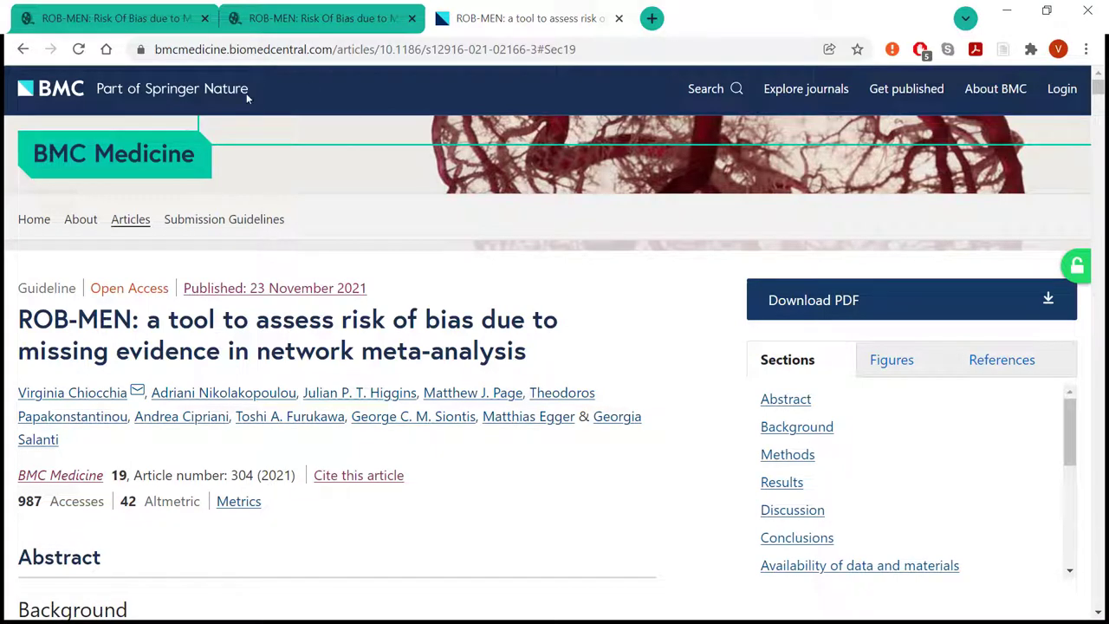
{"action": "left_click", "coordinate": [144, 20]}
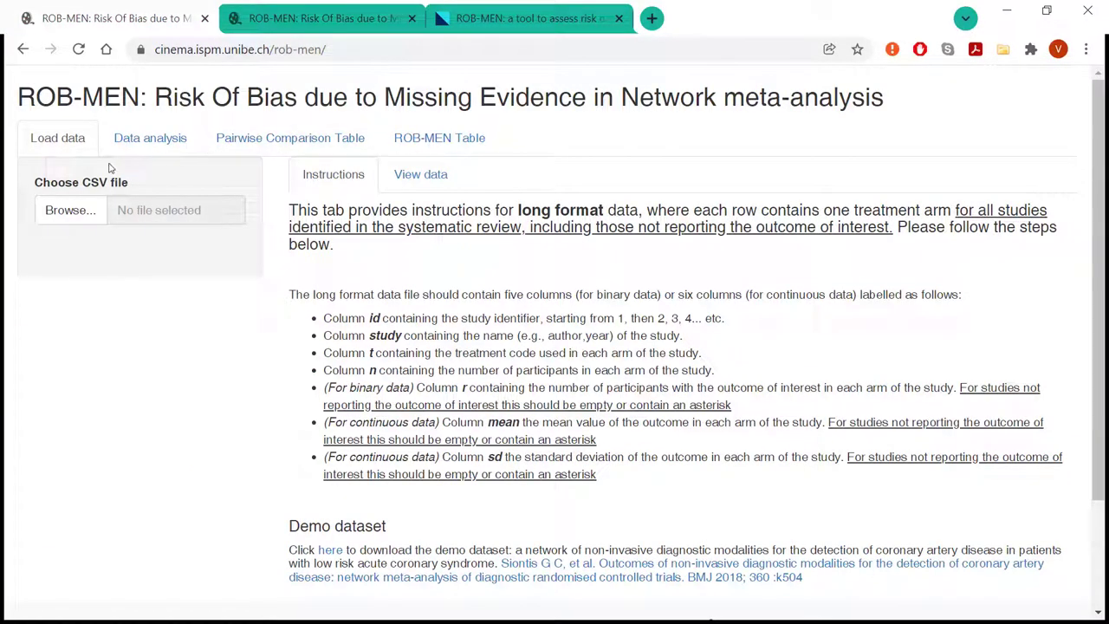
- Upload griselda.csv as the dataset and wait for Upload complete
{"action": "left_click", "coordinate": [93, 224]}
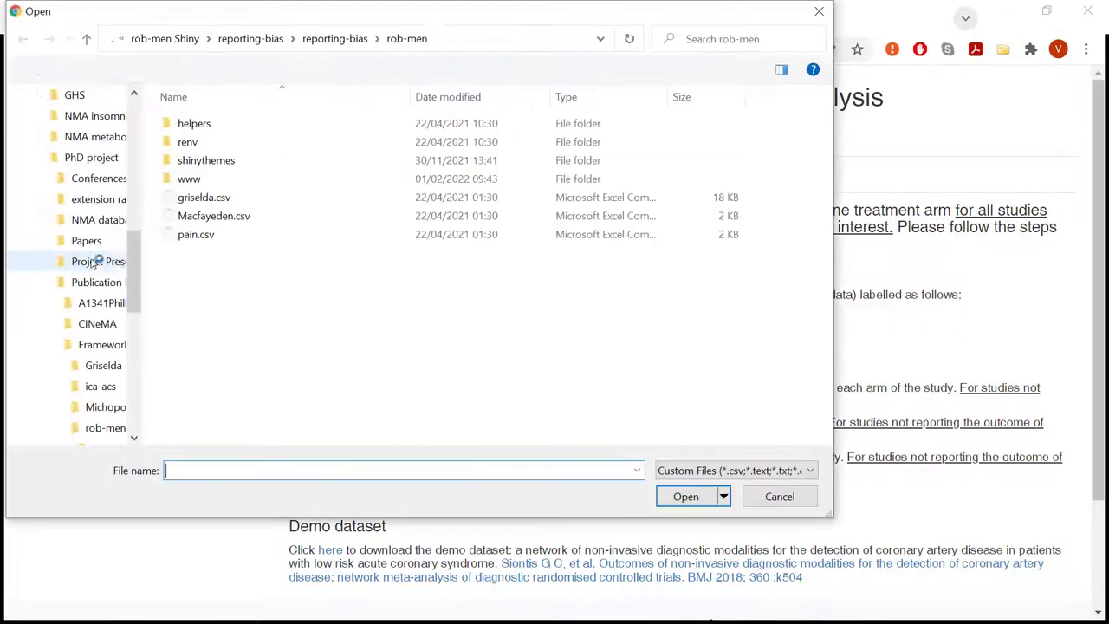
{"action": "left_click", "coordinate": [218, 198]}
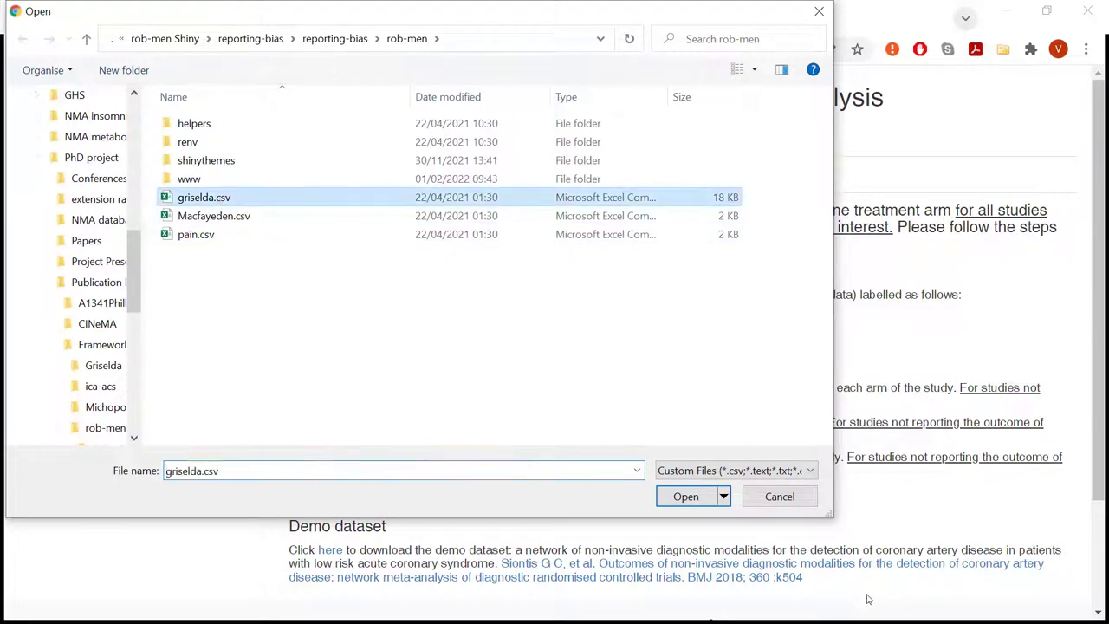
{"action": "left_click", "coordinate": [685, 497]}
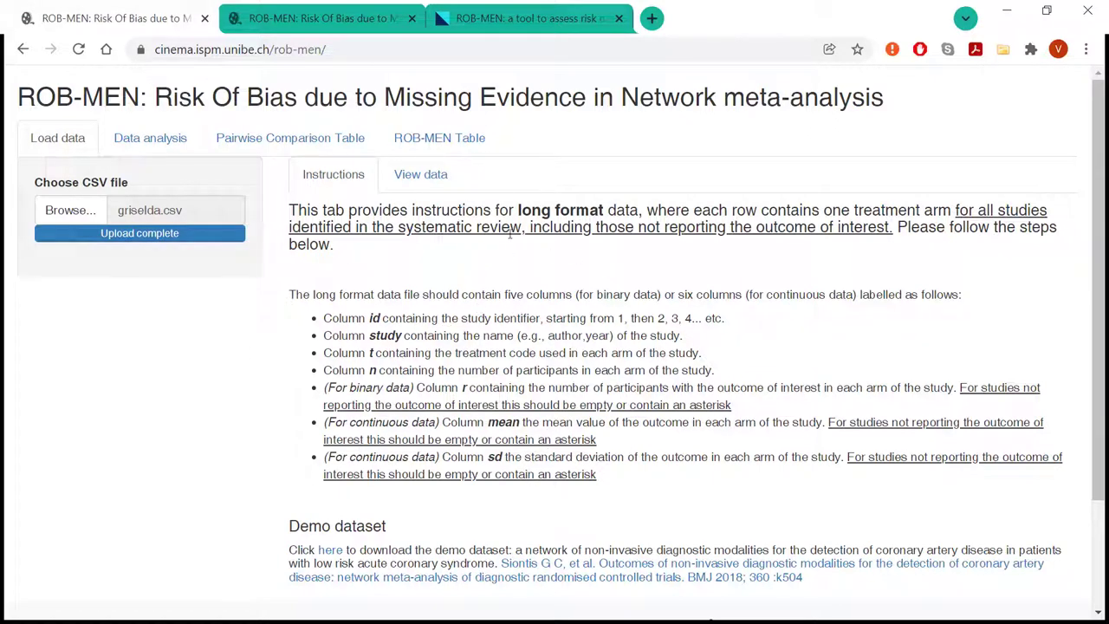
- Display the 391-entry griselda data table and move to entries 11–20
{"action": "left_click", "coordinate": [448, 183]}
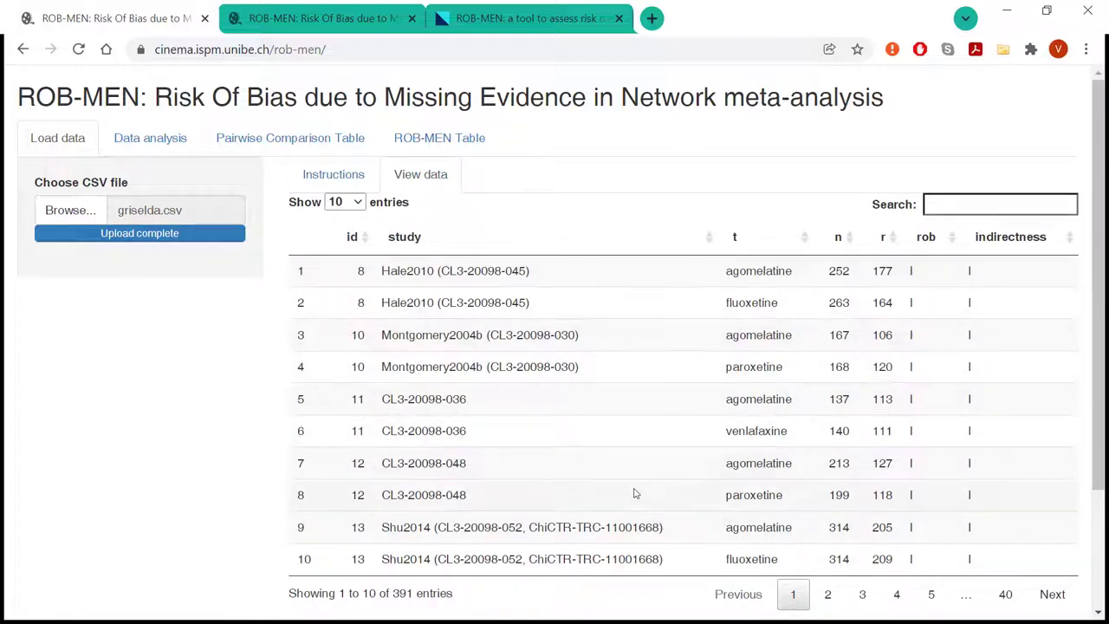
{"action": "left_click", "coordinate": [828, 594]}
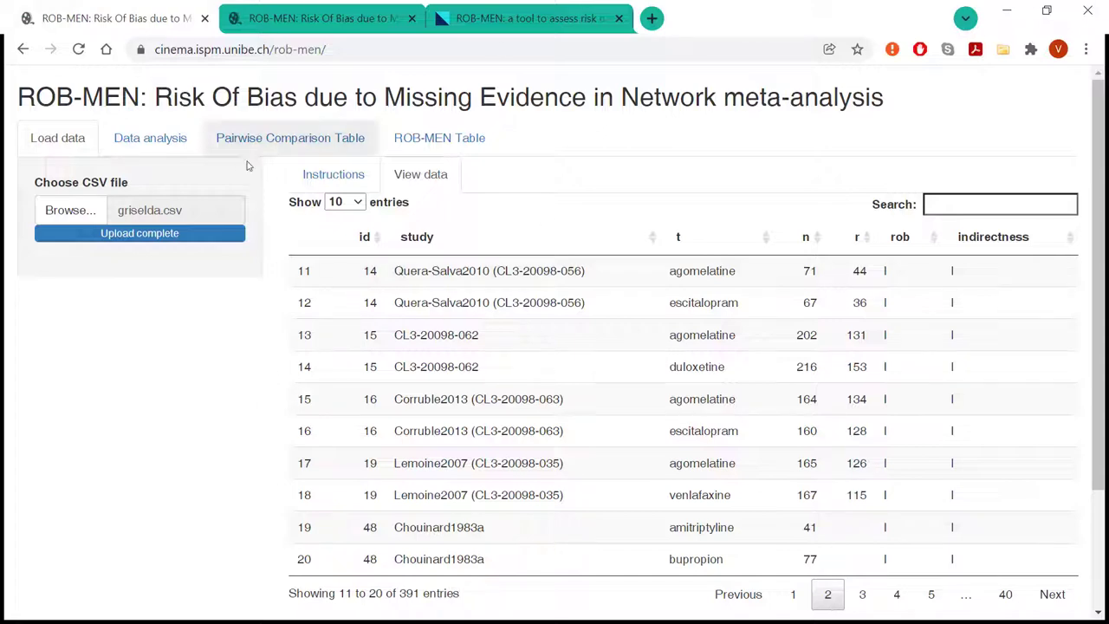
- In Data analysis, mark smaller outcome values Undesirable and set fluoxetine as reference treatment
{"action": "left_click", "coordinate": [129, 146]}
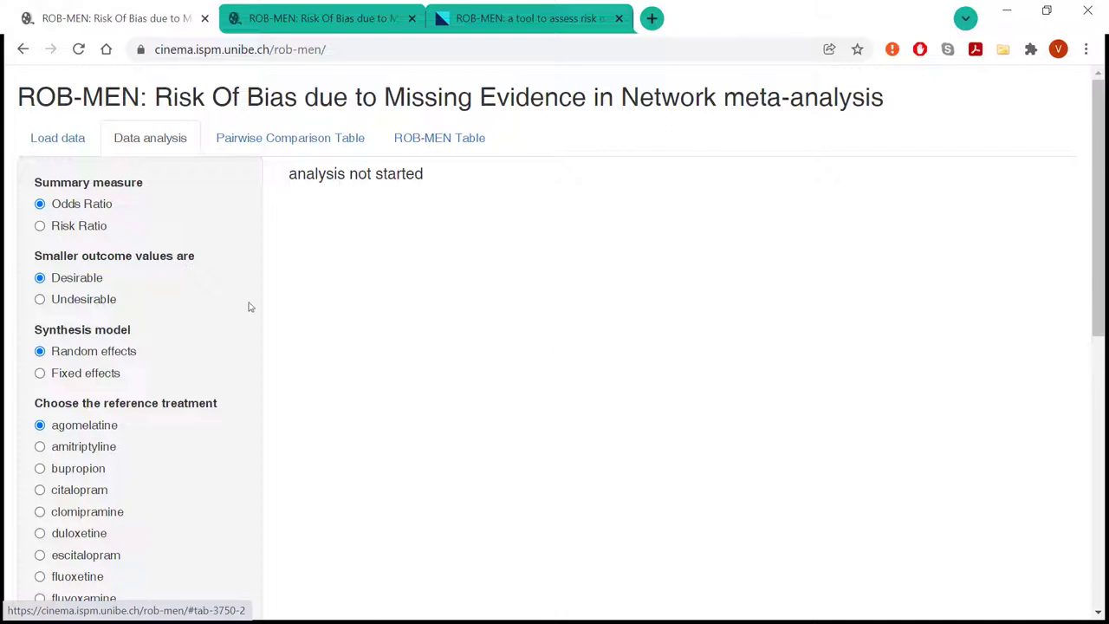
{"action": "left_click", "coordinate": [66, 306]}
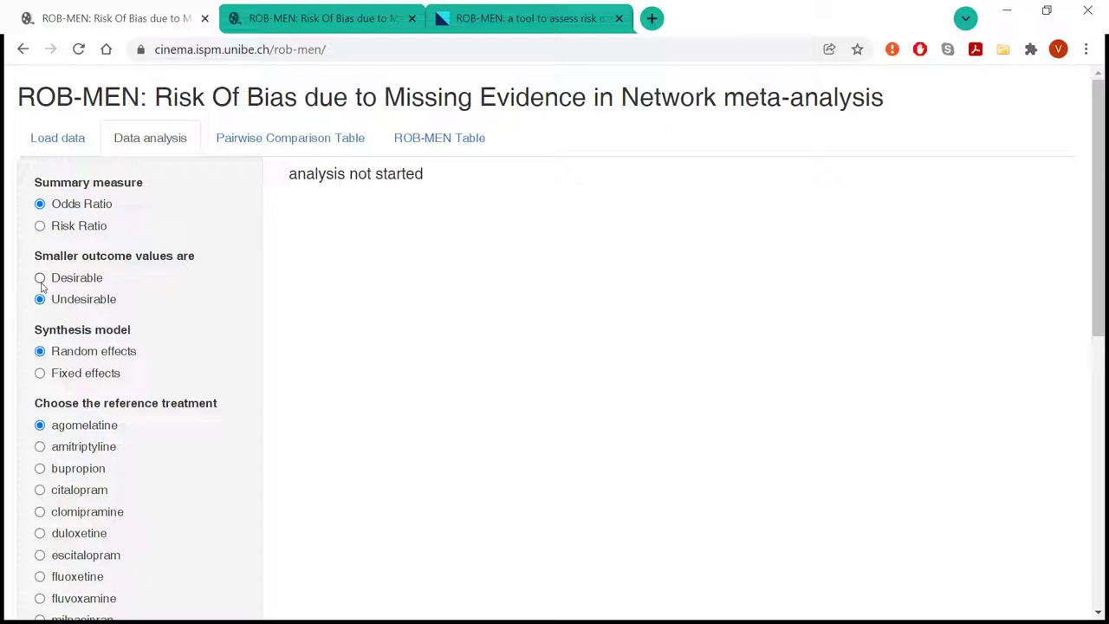
{"action": "scroll", "coordinate": [109, 492], "scroll_direction": "down", "scroll_amount": 1}
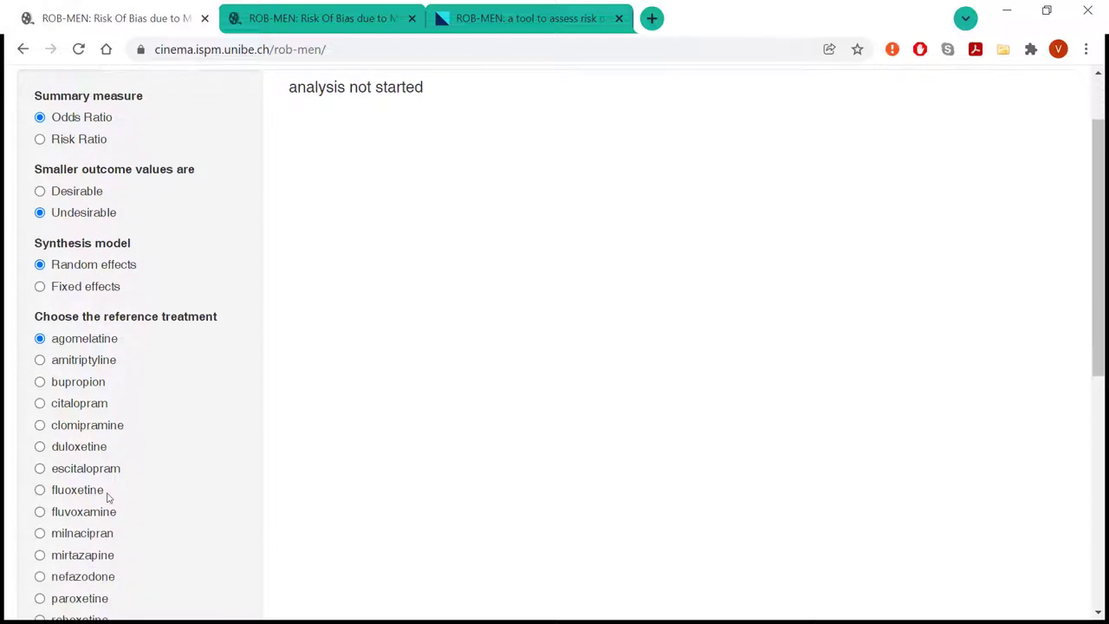
{"action": "left_click", "coordinate": [86, 493]}
{"action": "scroll", "coordinate": [113, 516], "scroll_direction": "down", "scroll_amount": 5}
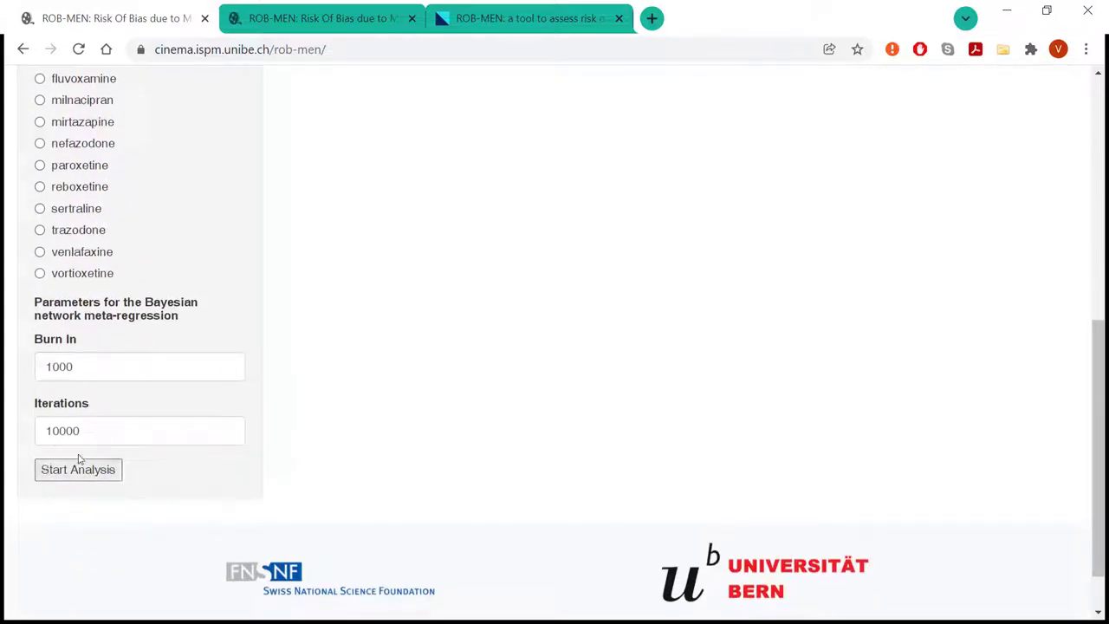
{"action": "scroll", "coordinate": [231, 581], "scroll_direction": "up", "scroll_amount": 2}
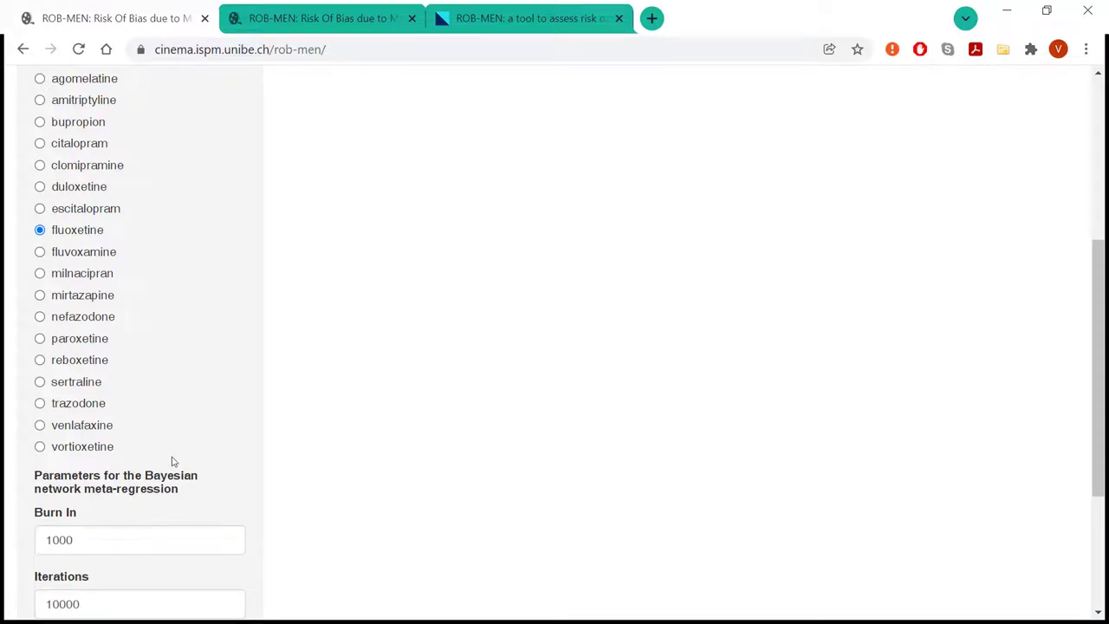
{"action": "scroll", "coordinate": [196, 448], "scroll_direction": "up", "scroll_amount": 2}
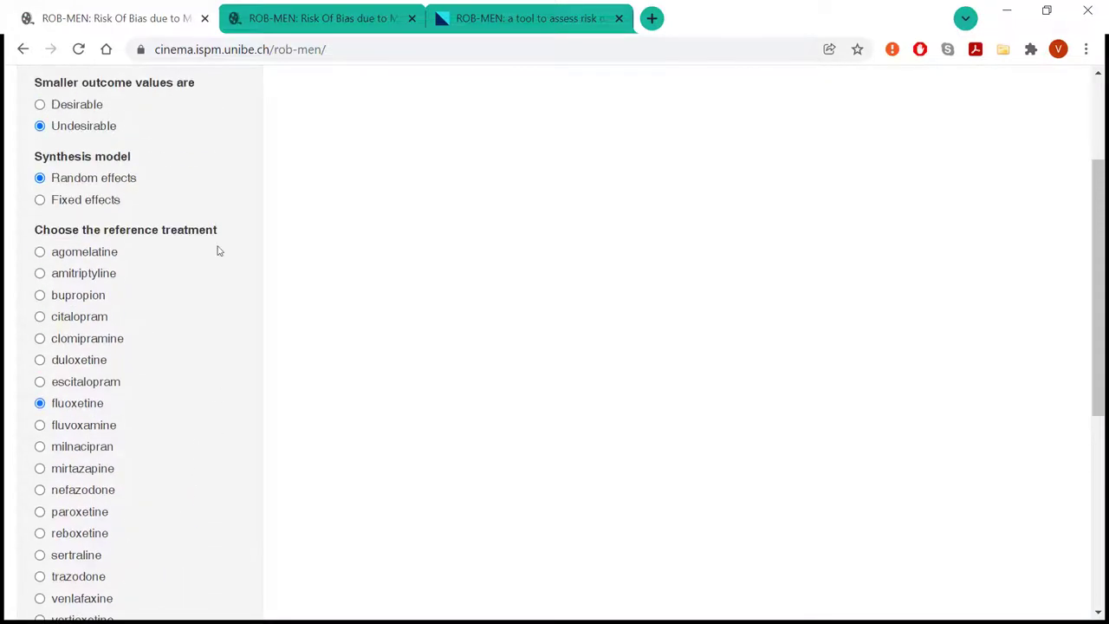
{"action": "scroll", "coordinate": [286, 173], "scroll_direction": "up", "scroll_amount": 2}
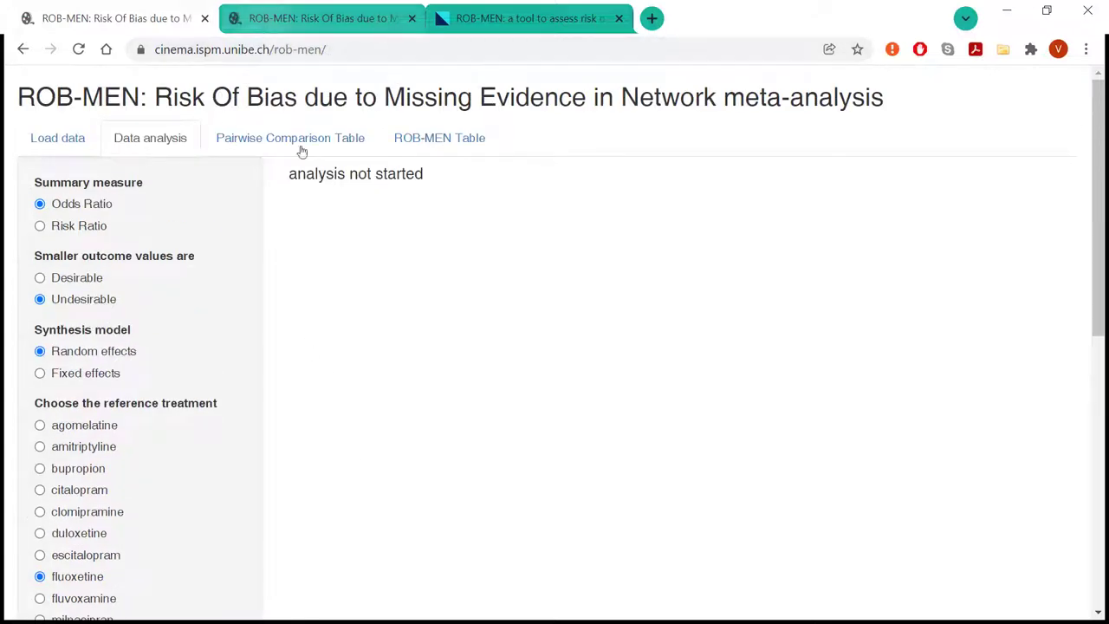
- Browse the Frequentist, Bayesian and meta-regression results, then show the Pairwise Comparison Table
{"action": "left_click", "coordinate": [308, 19]}
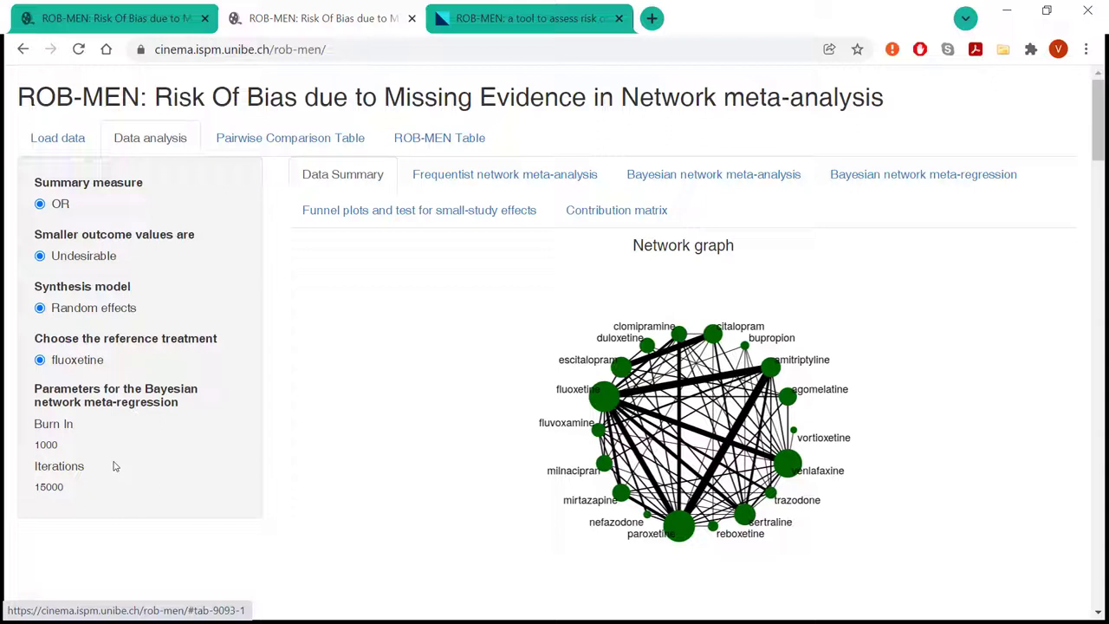
{"action": "left_click", "coordinate": [461, 182]}
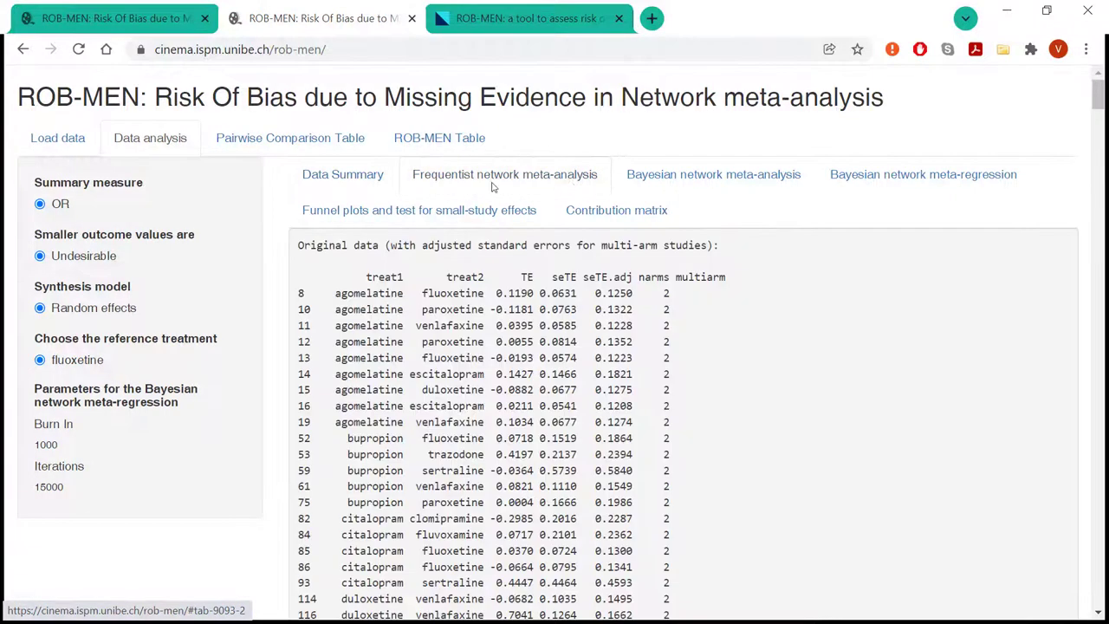
{"action": "left_click", "coordinate": [685, 185]}
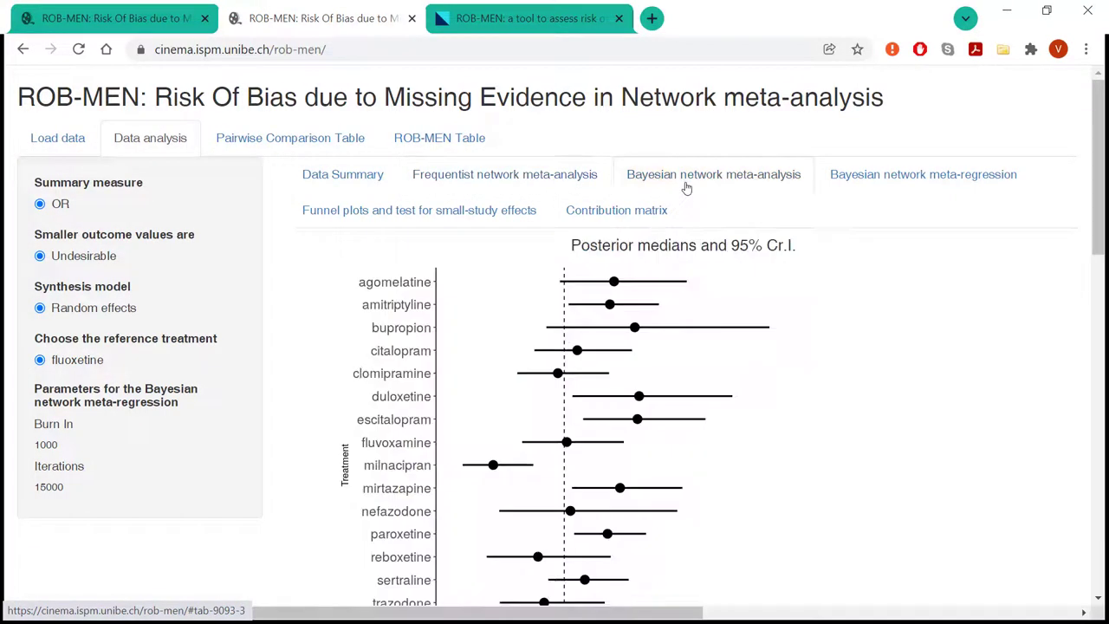
{"action": "left_click", "coordinate": [900, 192]}
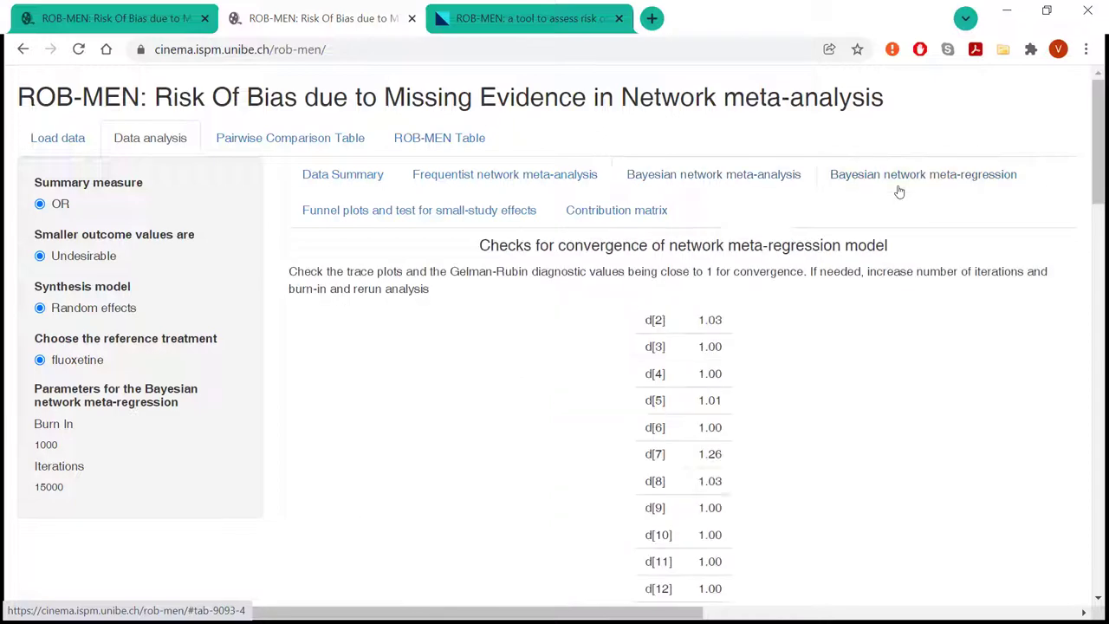
{"action": "left_click", "coordinate": [373, 183]}
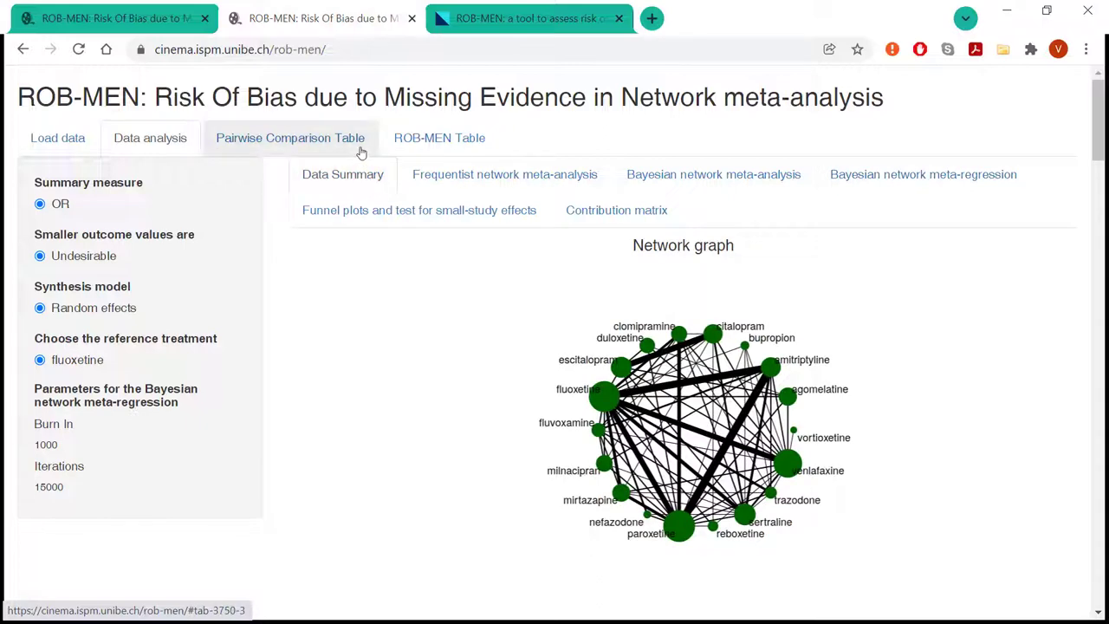
{"action": "left_click", "coordinate": [360, 149]}
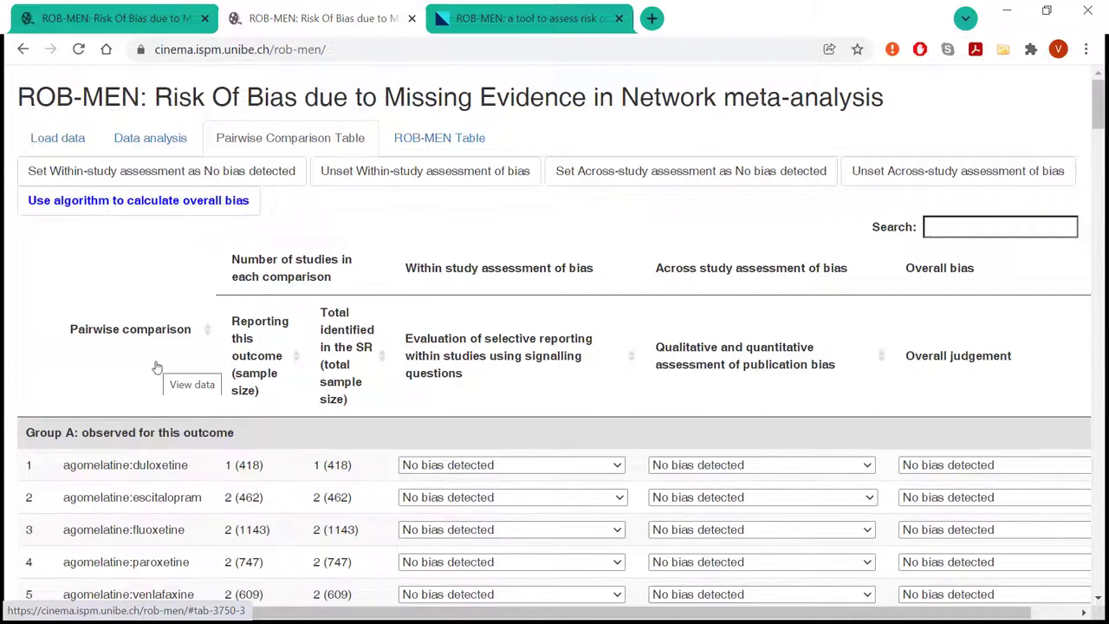
{"action": "scroll", "coordinate": [156, 367], "scroll_direction": "down", "scroll_amount": 1}
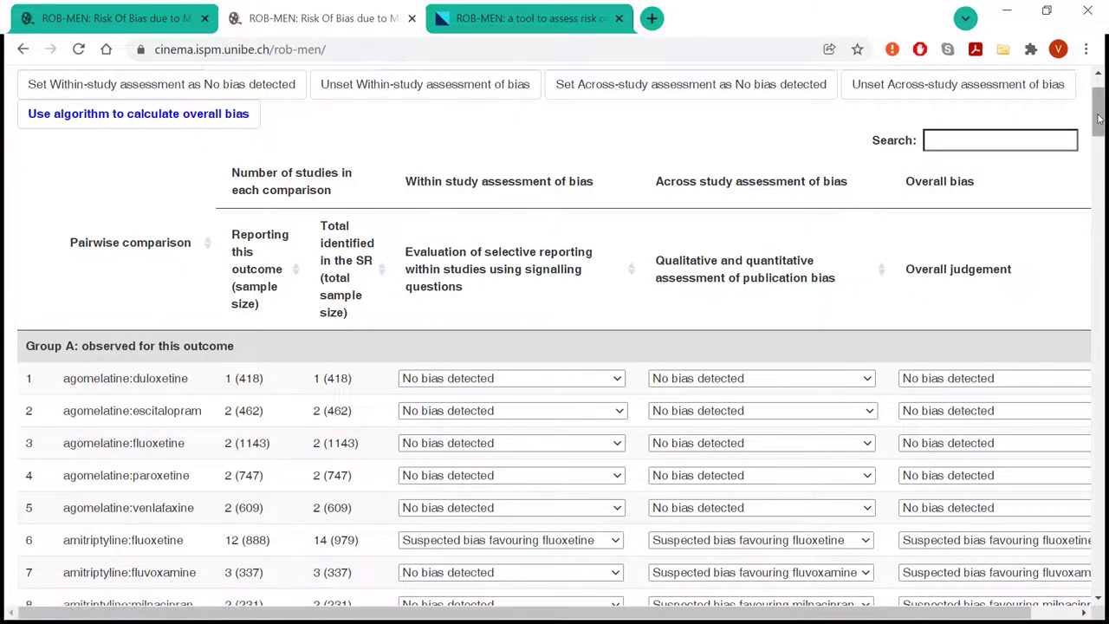
{"action": "left_click_drag", "start_coordinate": [1098, 117], "coordinate": [1095, 325]}
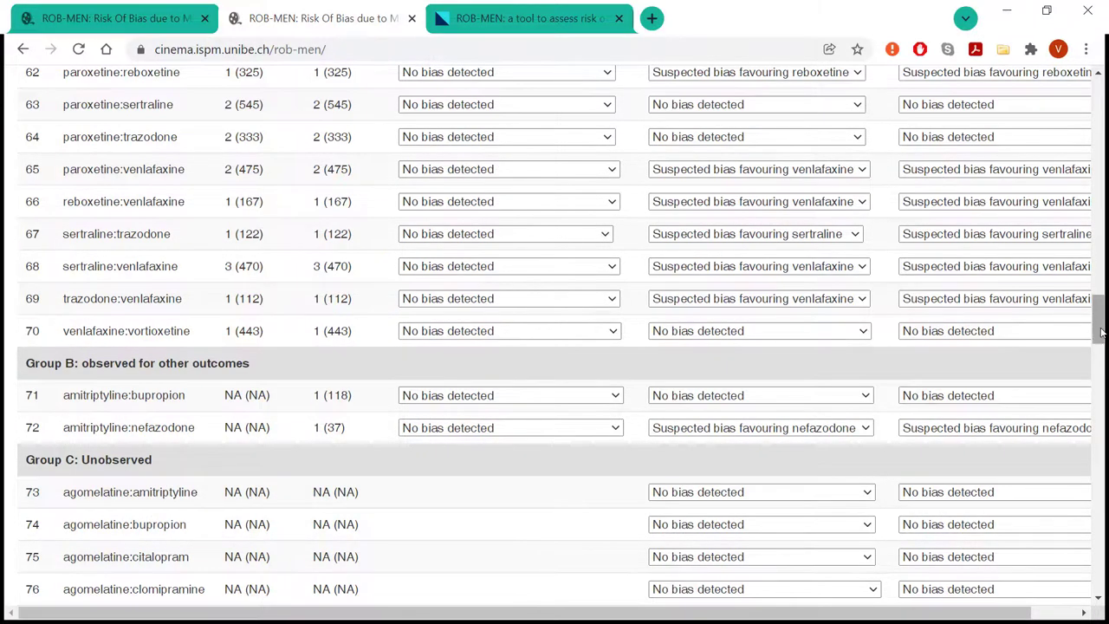
{"action": "left_click_drag", "start_coordinate": [1103, 332], "coordinate": [1100, 99]}
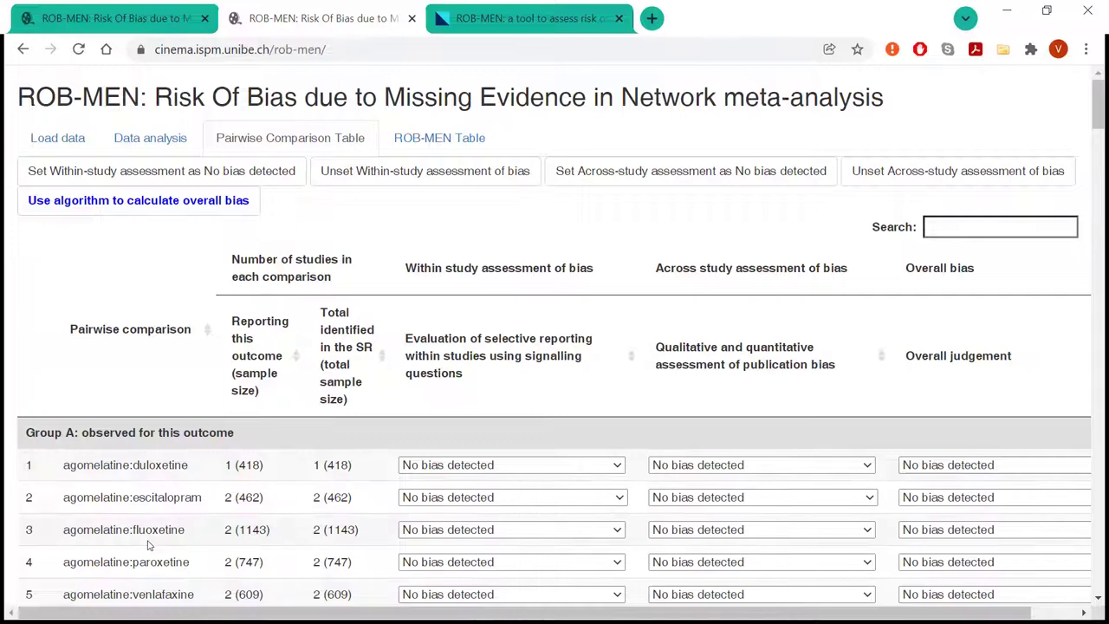
{"action": "scroll", "coordinate": [286, 528], "scroll_direction": "down", "scroll_amount": 1}
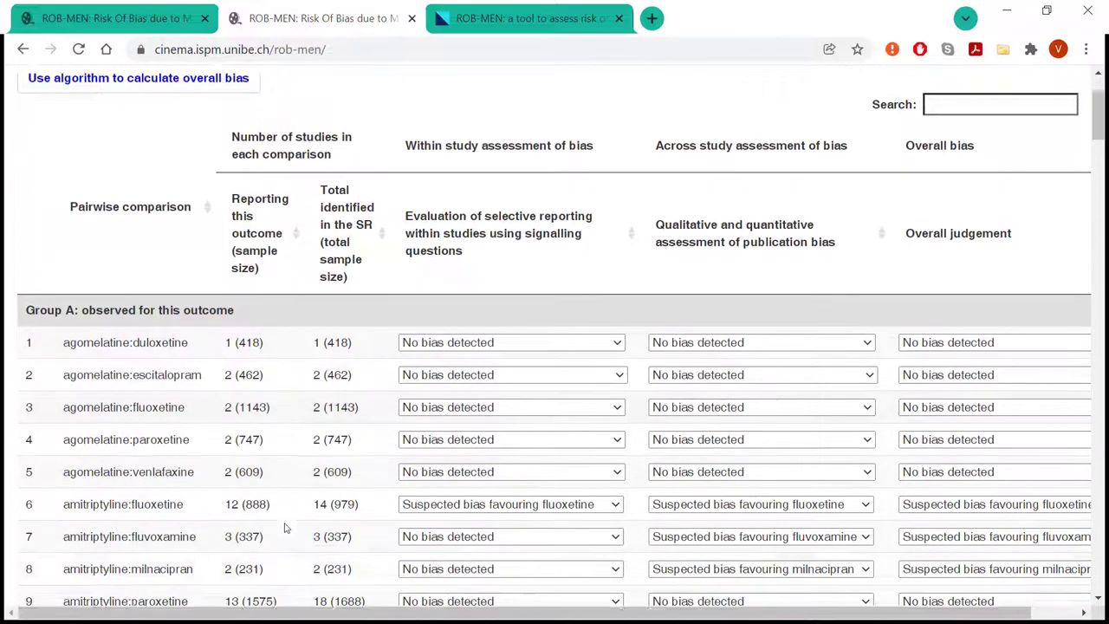
- Scroll through the pairwise bias judgements, keeping amitriptyline:fluoxetine's within-study judgement unchanged
{"action": "scroll", "coordinate": [285, 527], "scroll_direction": "down", "scroll_amount": 1}
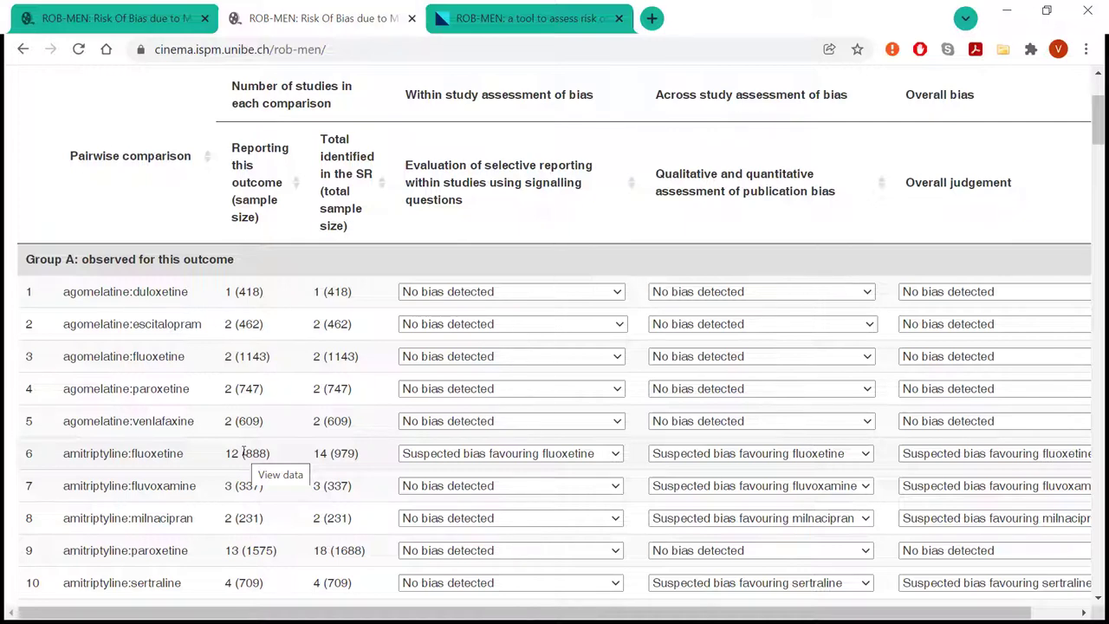
{"action": "left_click", "coordinate": [420, 456]}
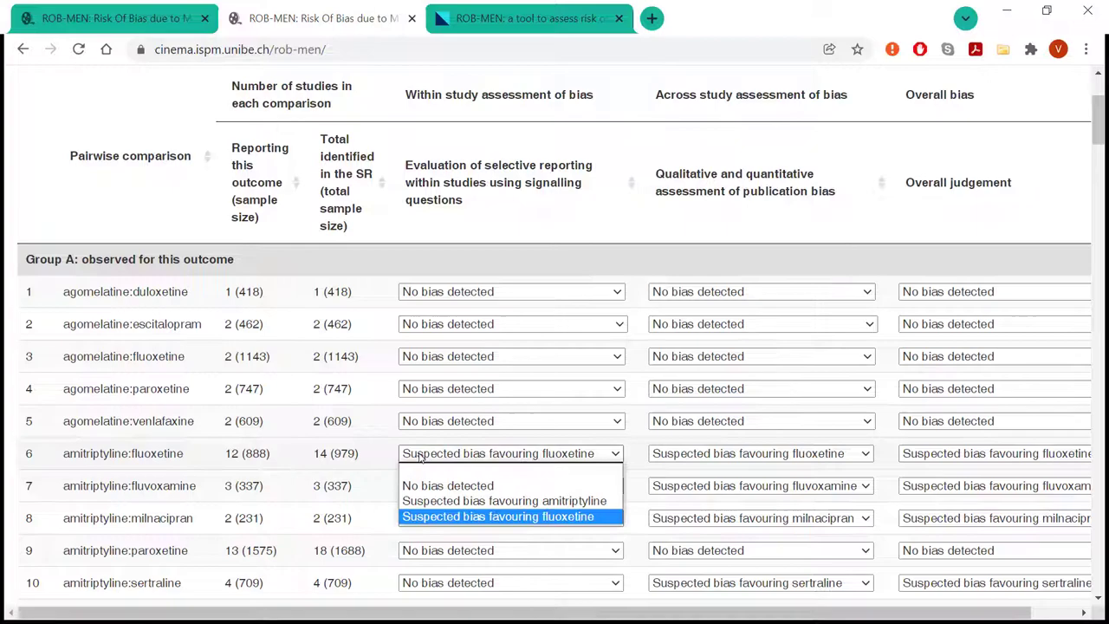
{"action": "left_click", "coordinate": [420, 457]}
{"action": "scroll", "coordinate": [400, 495], "scroll_direction": "down", "scroll_amount": 3}
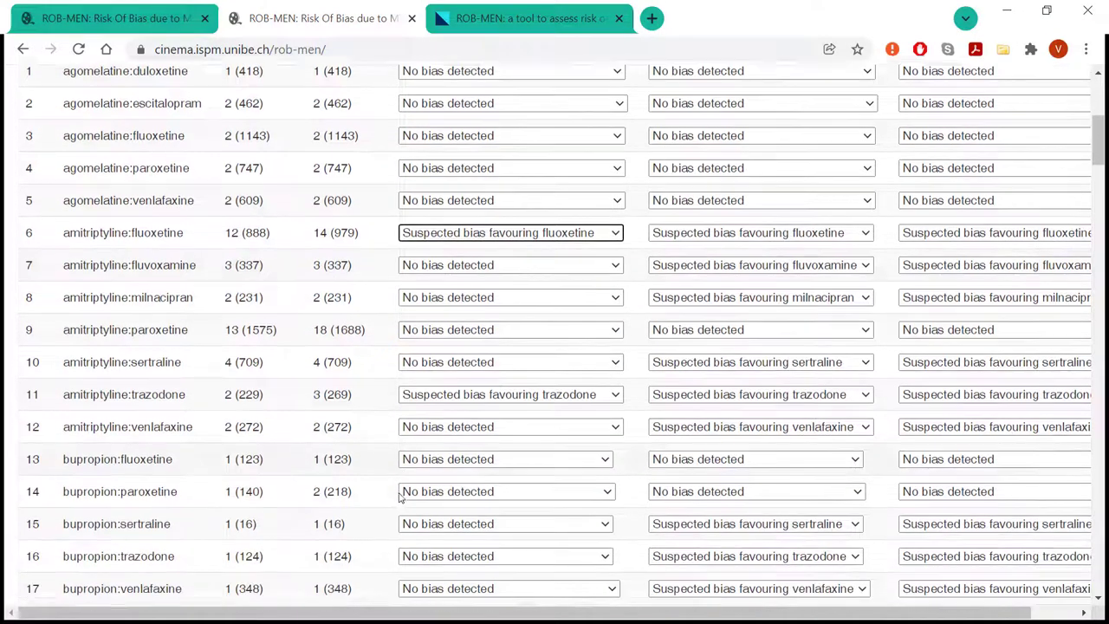
{"action": "scroll", "coordinate": [400, 496], "scroll_direction": "down", "scroll_amount": 3}
{"action": "scroll", "coordinate": [246, 500], "scroll_direction": "up", "scroll_amount": 3}
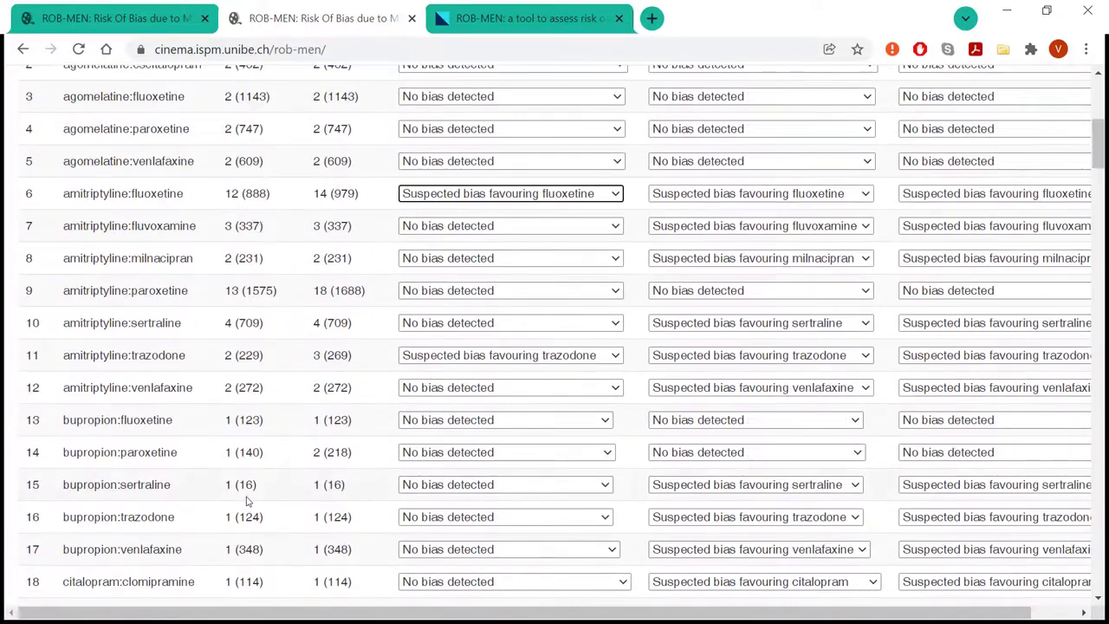
{"action": "scroll", "coordinate": [246, 500], "scroll_direction": "up", "scroll_amount": 1}
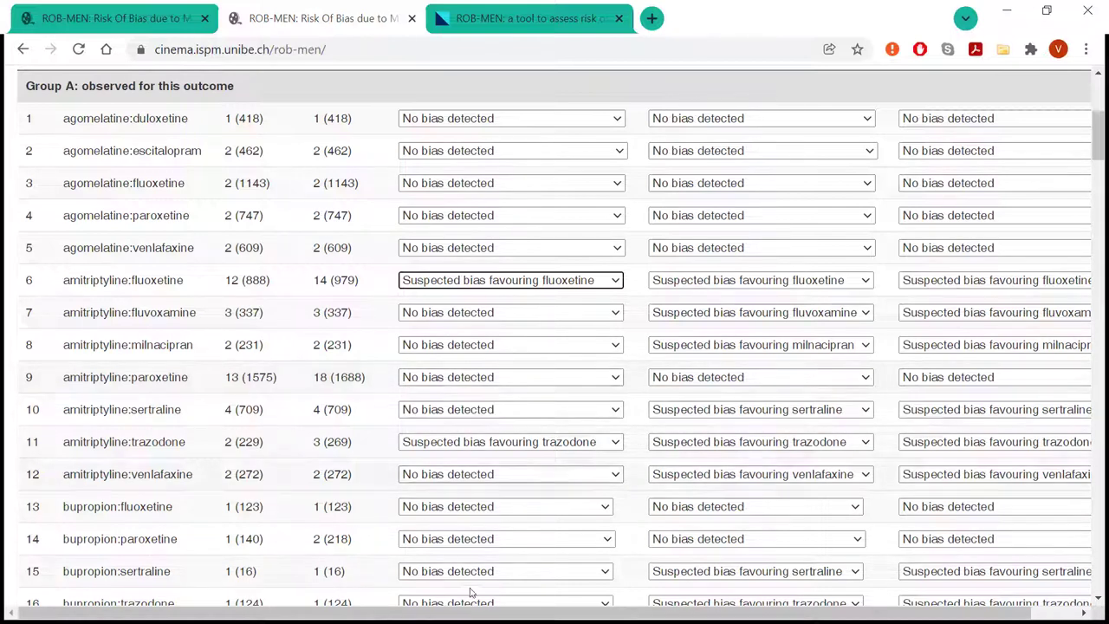
{"action": "mouse_move", "coordinate": [1104, 147]}
{"action": "left_mouse_down"}
{"action": "mouse_move", "coordinate": [1104, 185]}
{"action": "mouse_move", "coordinate": [1104, 165]}
{"action": "left_mouse_up"}
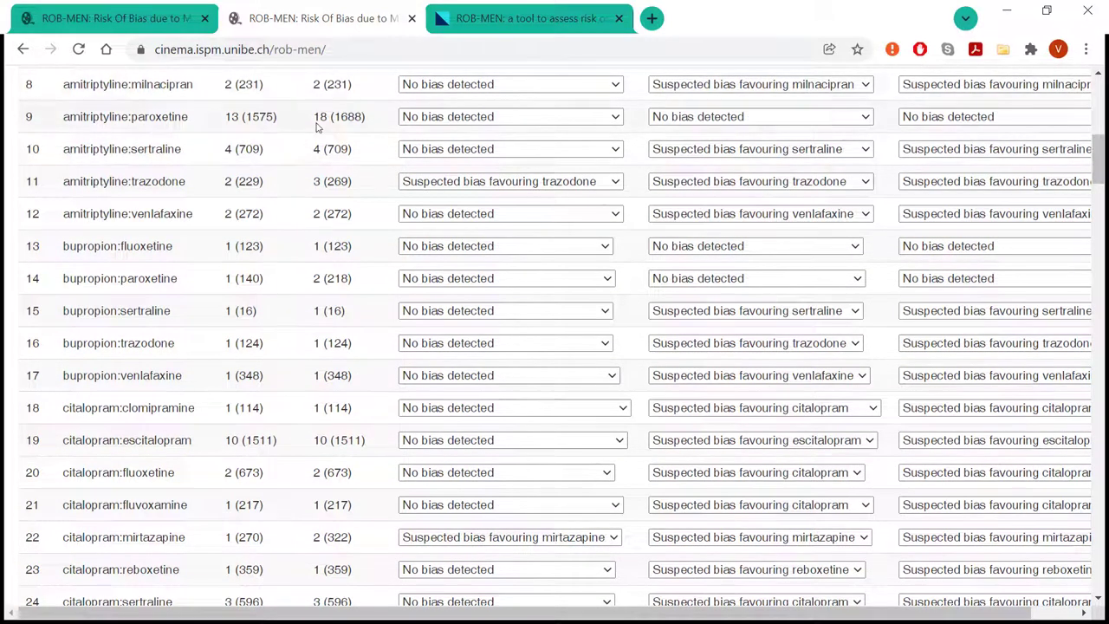
{"action": "left_click_drag", "start_coordinate": [1104, 156], "coordinate": [1088, 332]}
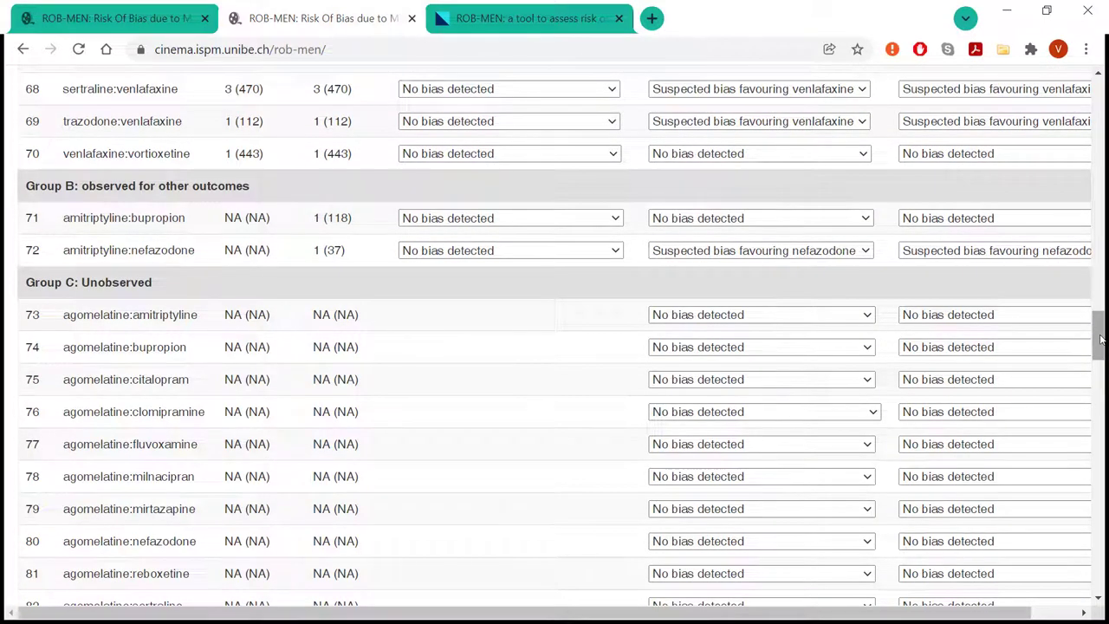
{"action": "left_click_drag", "start_coordinate": [1100, 340], "coordinate": [1098, 103]}
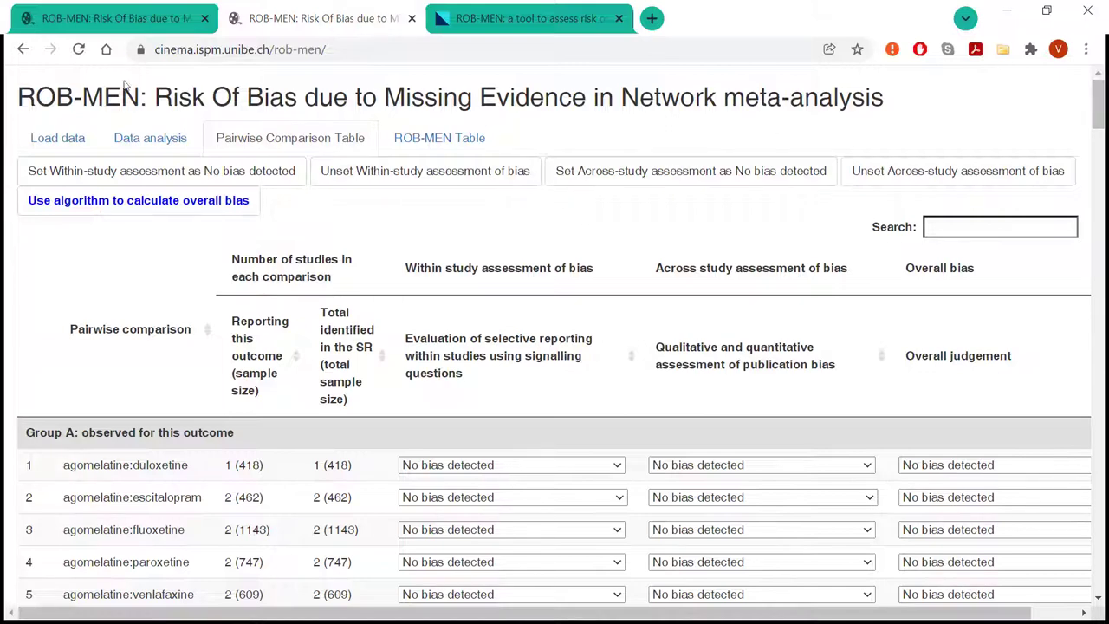
- Inspect the funnel plots and small-study effect tests, then return to the Pairwise Comparison Table
{"action": "left_click", "coordinate": [132, 142]}
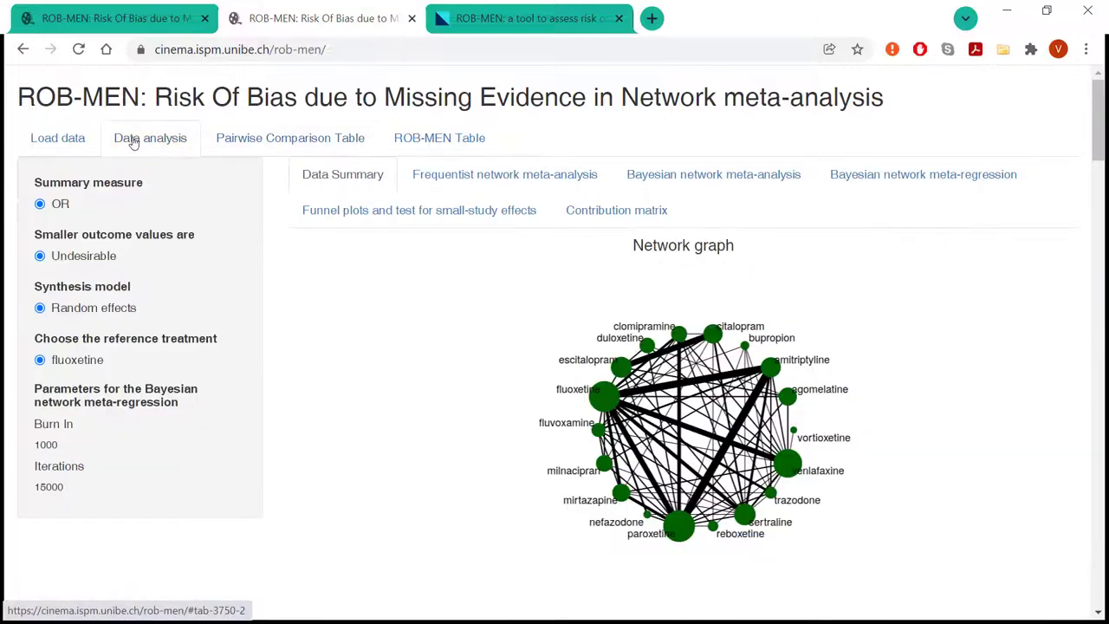
{"action": "left_click", "coordinate": [457, 222]}
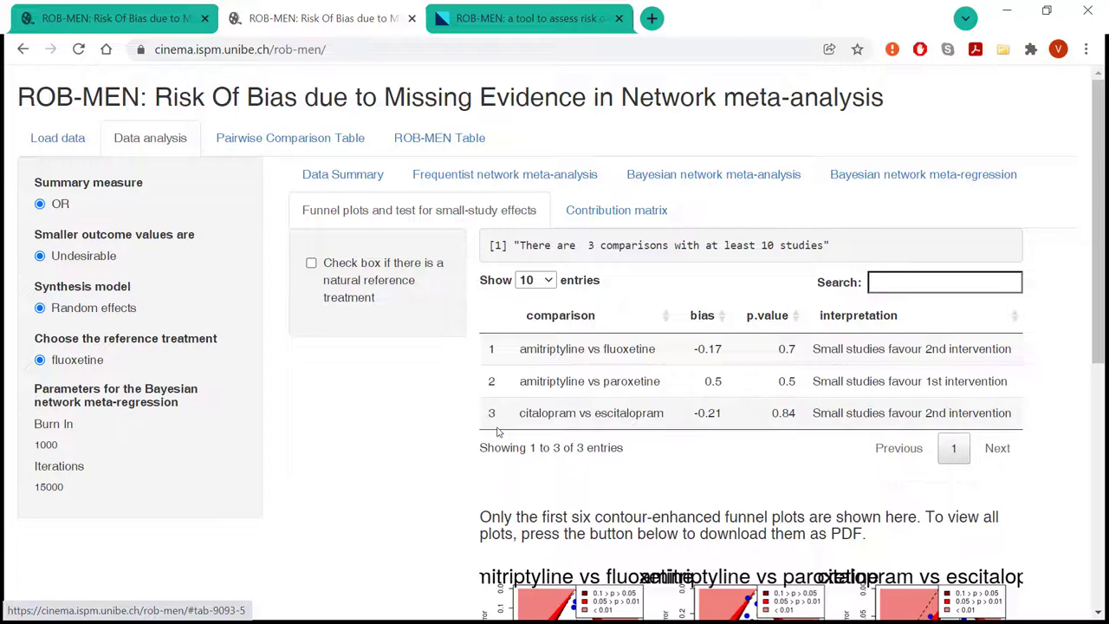
{"action": "scroll", "coordinate": [498, 432], "scroll_direction": "down", "scroll_amount": 1}
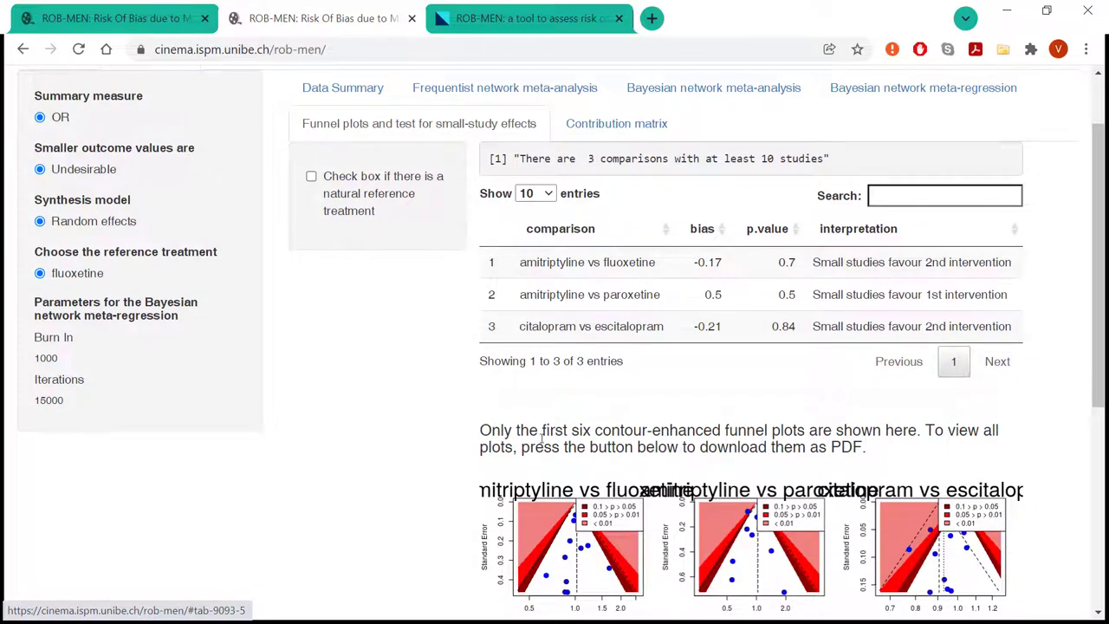
{"action": "scroll", "coordinate": [530, 424], "scroll_direction": "up", "scroll_amount": 1}
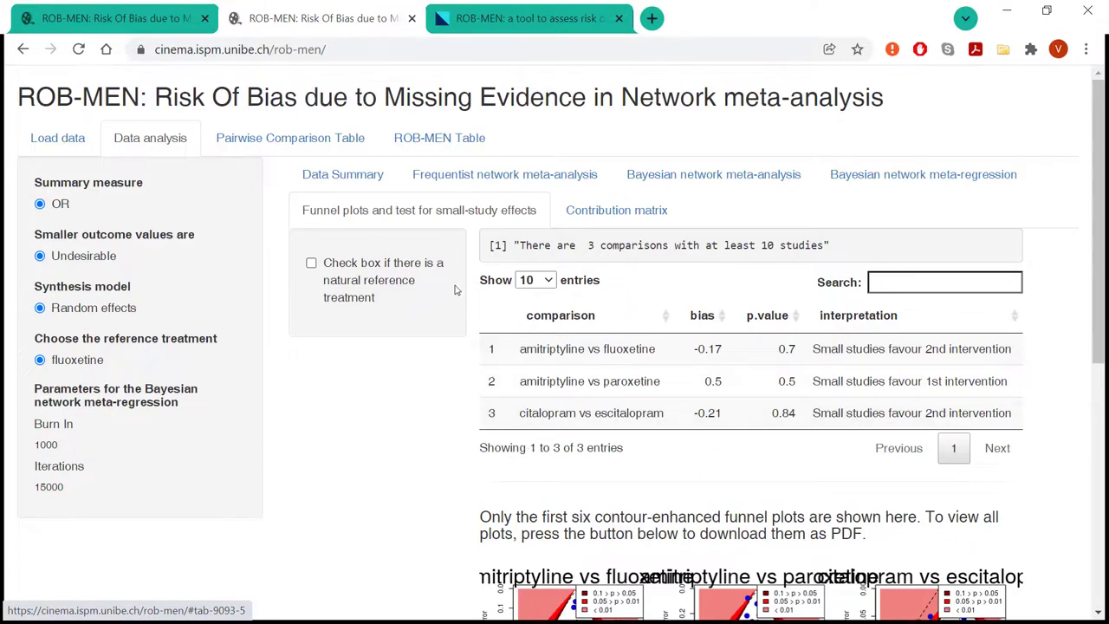
{"action": "left_click", "coordinate": [316, 149]}
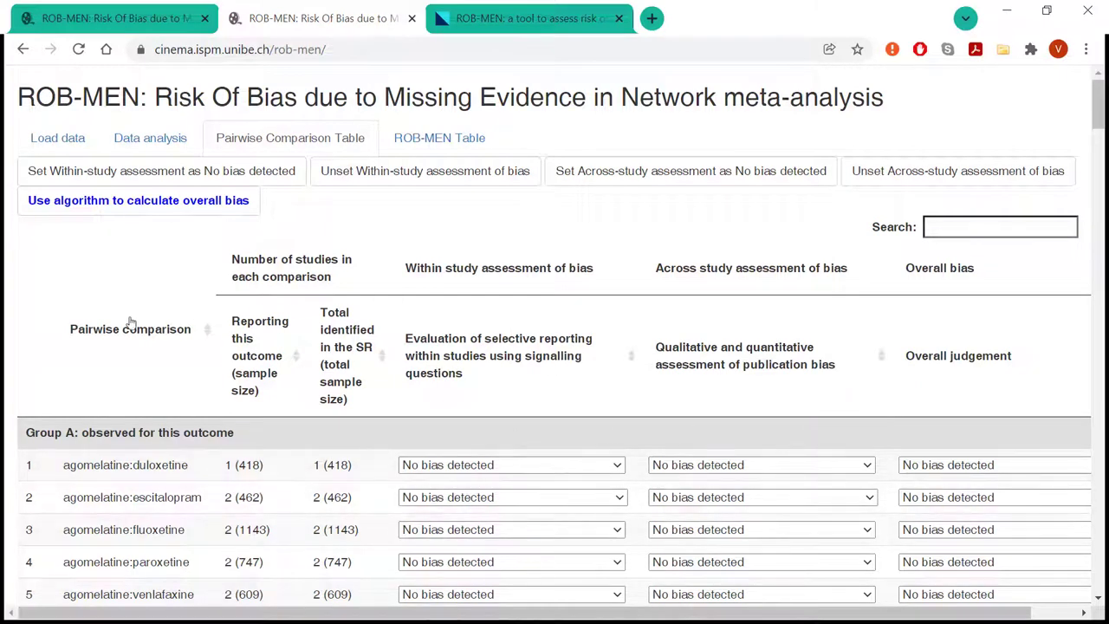
- Compute overall bias with 'Use algorithm to calculate overall bias' and review the Overall column
{"action": "left_click", "coordinate": [117, 208]}
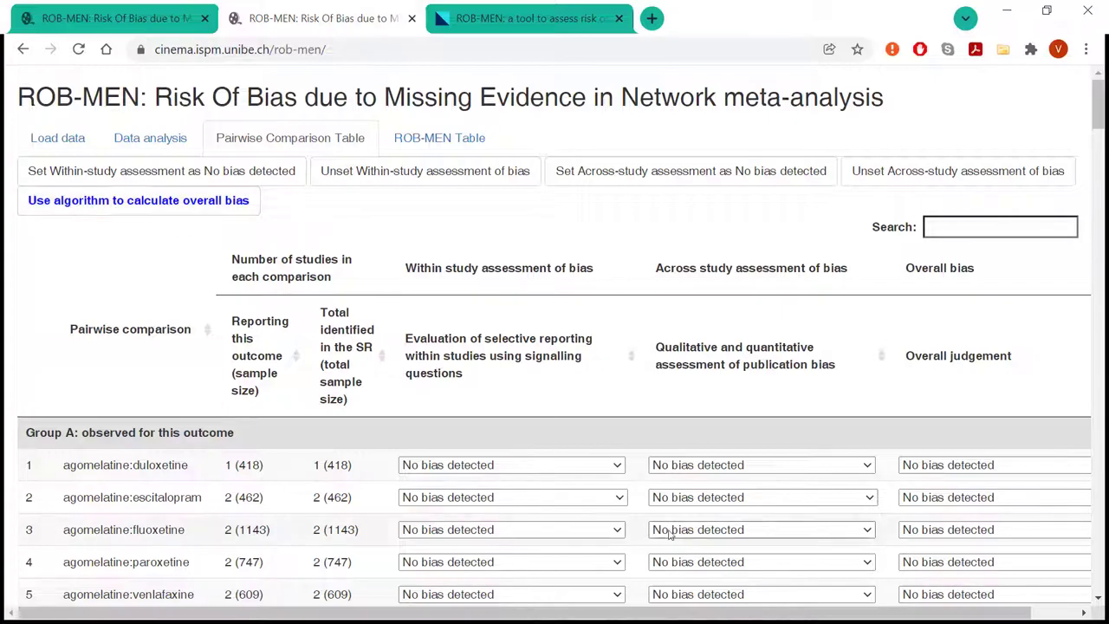
{"action": "left_click_drag", "start_coordinate": [1099, 108], "coordinate": [1100, 137]}
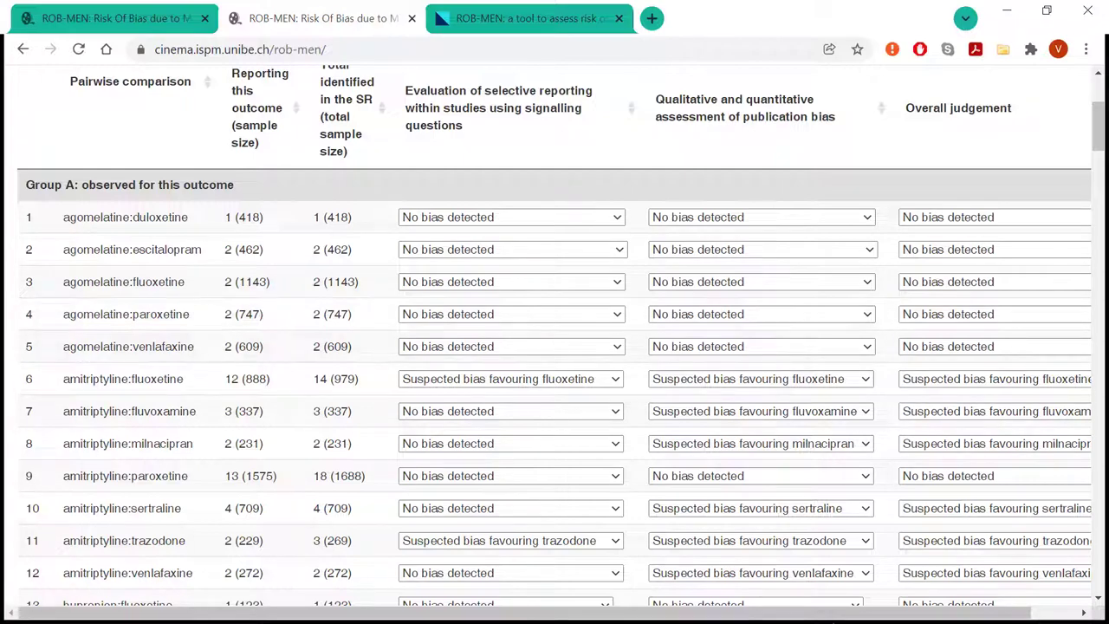
{"action": "scroll", "coordinate": [763, 485], "scroll_direction": "right", "scroll_amount": 1}
{"action": "scroll", "coordinate": [750, 490], "scroll_direction": "up", "scroll_amount": 2}
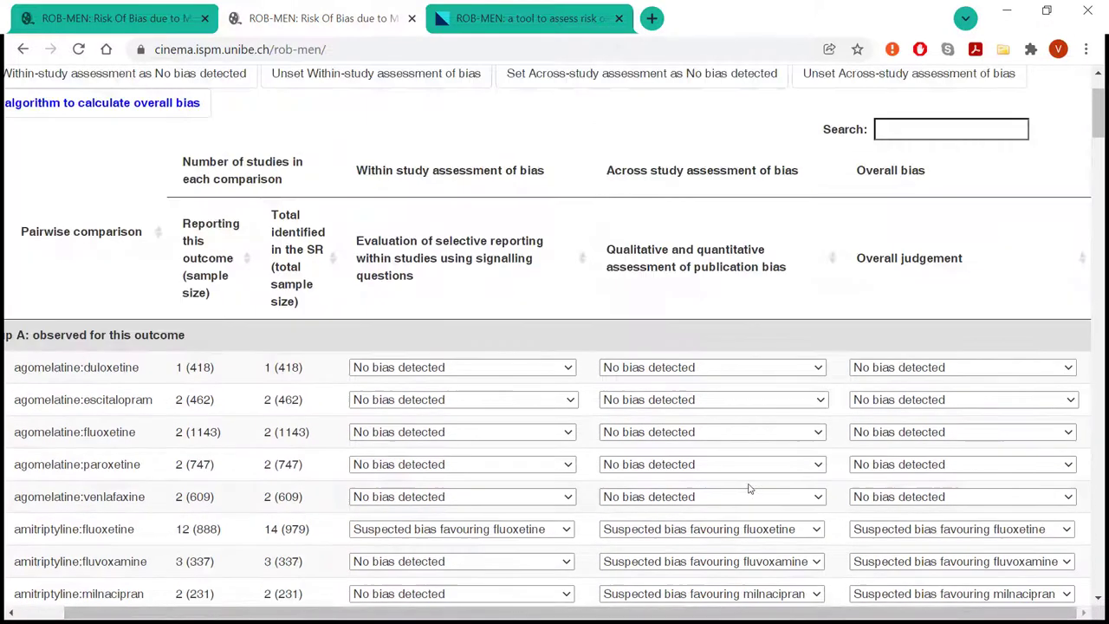
{"action": "scroll", "coordinate": [749, 489], "scroll_direction": "up", "scroll_amount": 1}
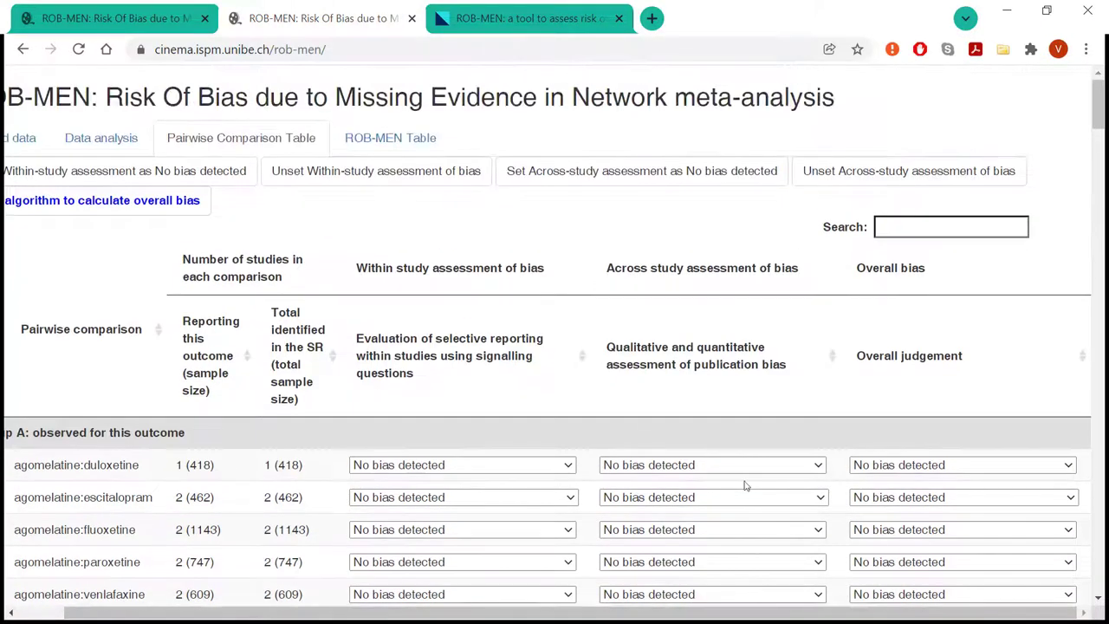
- Show the ROB-MEN Table and scroll through each NMA estimate's bias-contribution evaluation
{"action": "left_click", "coordinate": [394, 138]}
{"action": "scroll", "coordinate": [251, 391], "scroll_direction": "left", "scroll_amount": 1}
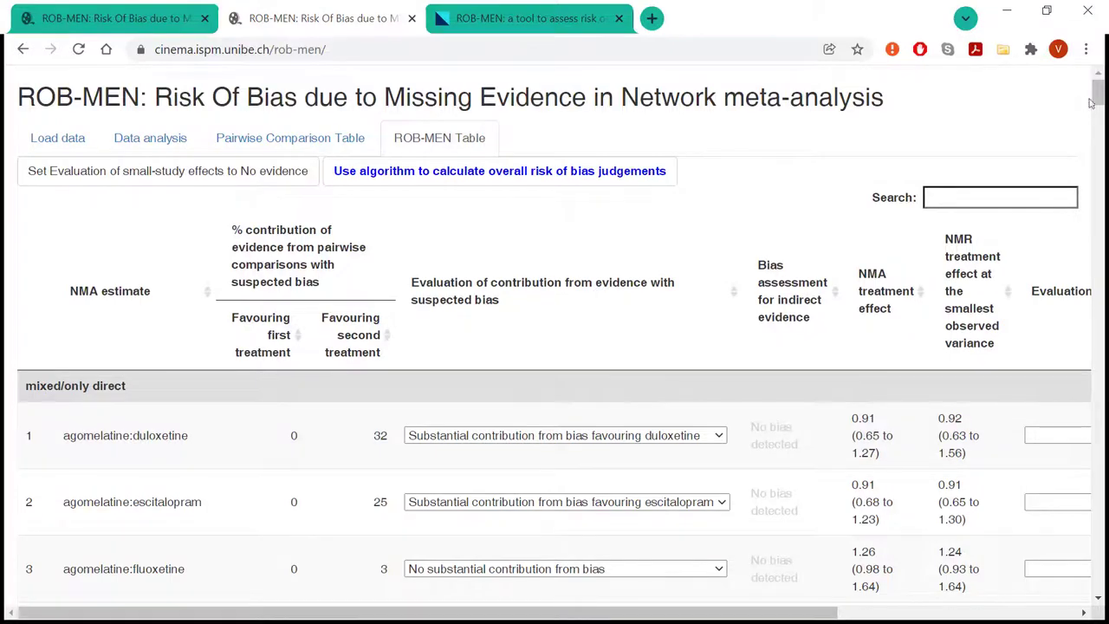
{"action": "mouse_move", "coordinate": [1097, 100]}
{"action": "left_mouse_down"}
{"action": "mouse_move", "coordinate": [1085, 308]}
{"action": "mouse_move", "coordinate": [1097, 338]}
{"action": "mouse_move", "coordinate": [1089, 102]}
{"action": "left_mouse_up"}
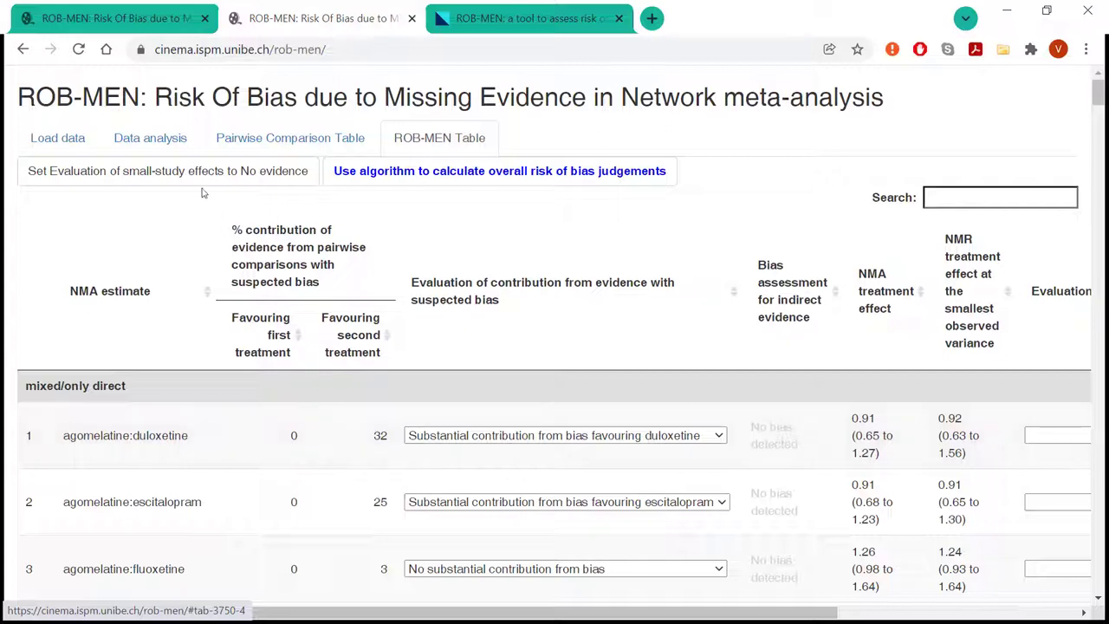
{"action": "left_click", "coordinate": [163, 150]}
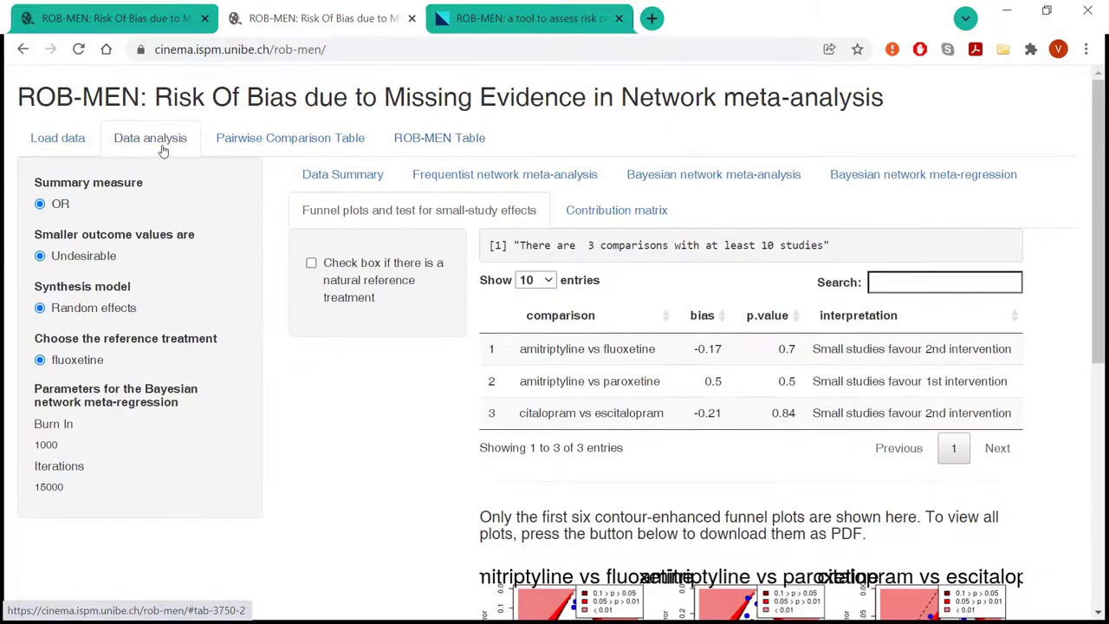
{"action": "left_click", "coordinate": [648, 218]}
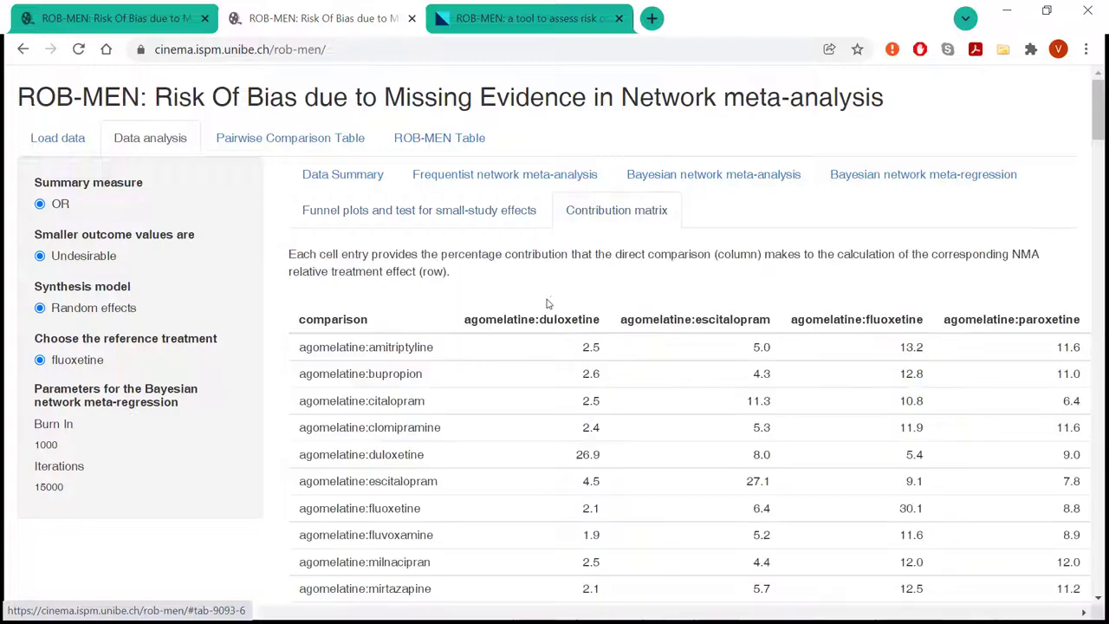
{"action": "scroll", "coordinate": [868, 418], "scroll_direction": "down", "scroll_amount": 1}
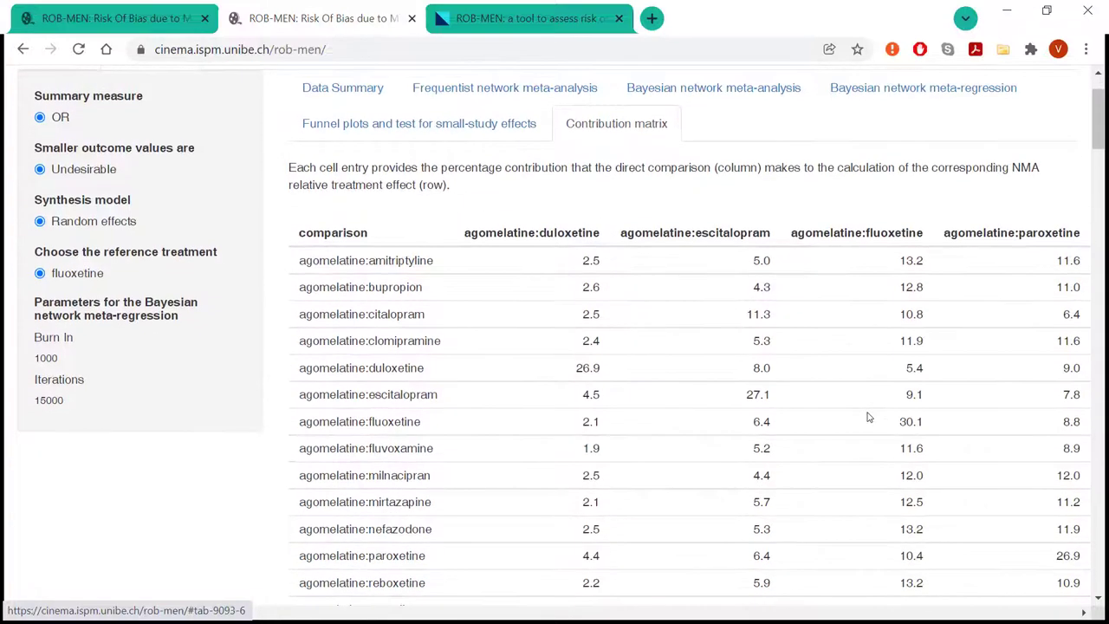
{"action": "scroll", "coordinate": [869, 418], "scroll_direction": "down", "scroll_amount": 1}
{"action": "scroll", "coordinate": [866, 414], "scroll_direction": "up", "scroll_amount": 2}
{"action": "scroll", "coordinate": [460, 459], "scroll_direction": "down", "scroll_amount": 3}
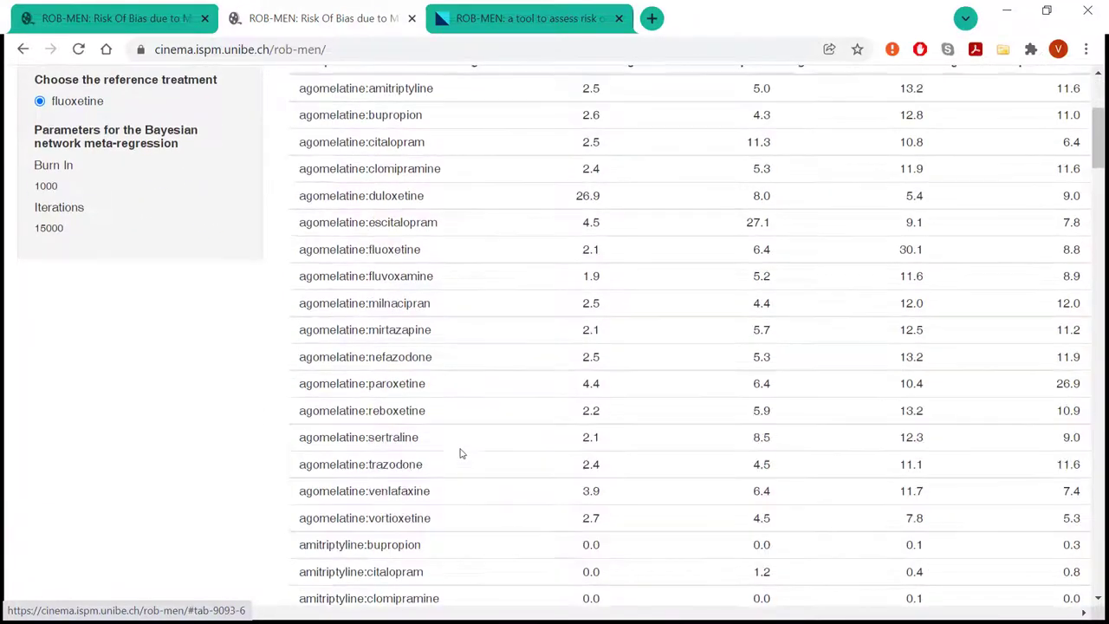
{"action": "scroll", "coordinate": [461, 453], "scroll_direction": "up", "scroll_amount": 4}
{"action": "left_click", "coordinate": [439, 138]}
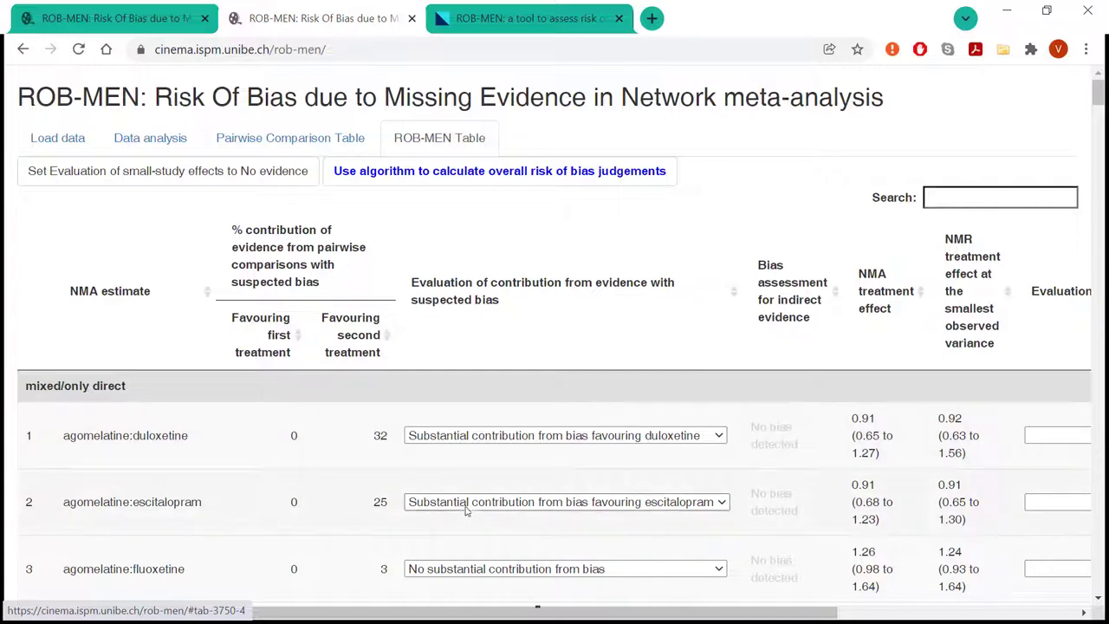
{"action": "left_click", "coordinate": [479, 435]}
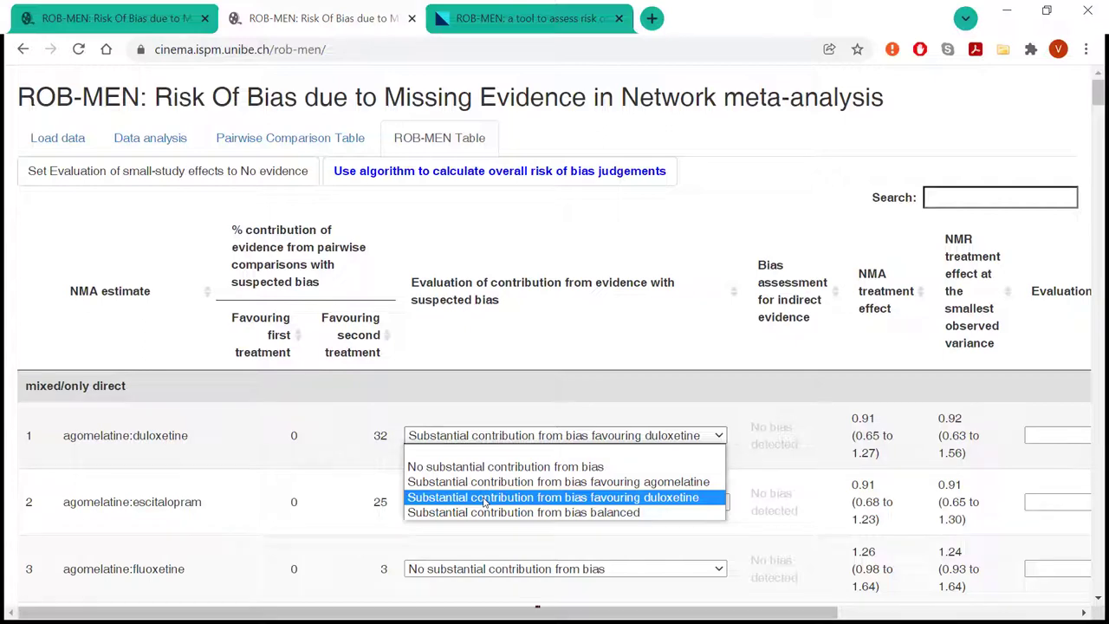
{"action": "left_click", "coordinate": [512, 428]}
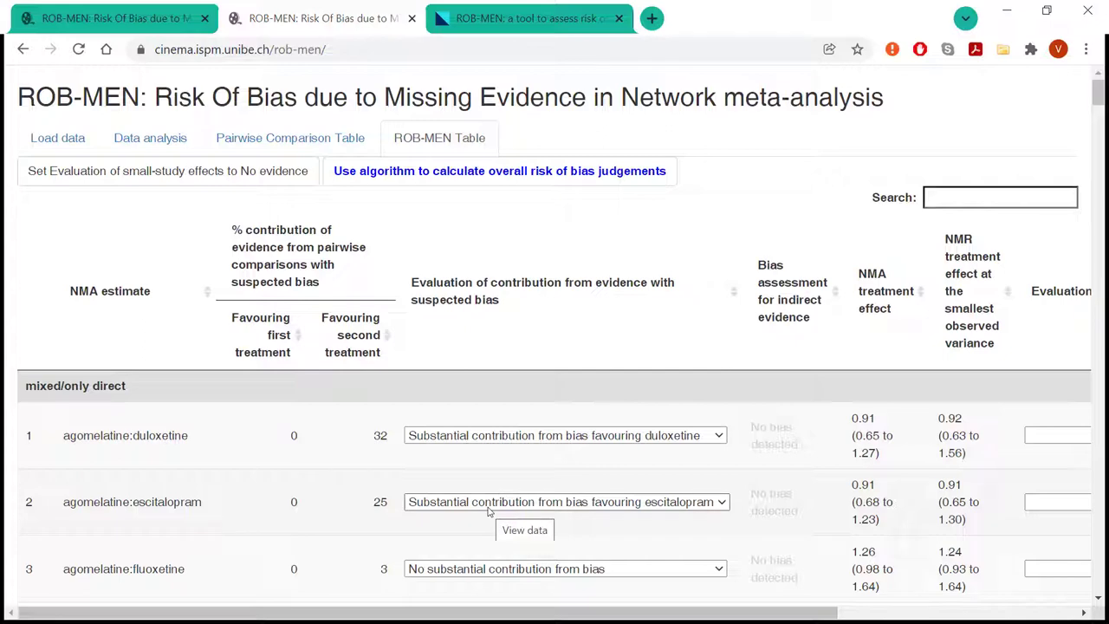
{"action": "scroll", "coordinate": [490, 511], "scroll_direction": "down", "scroll_amount": 2}
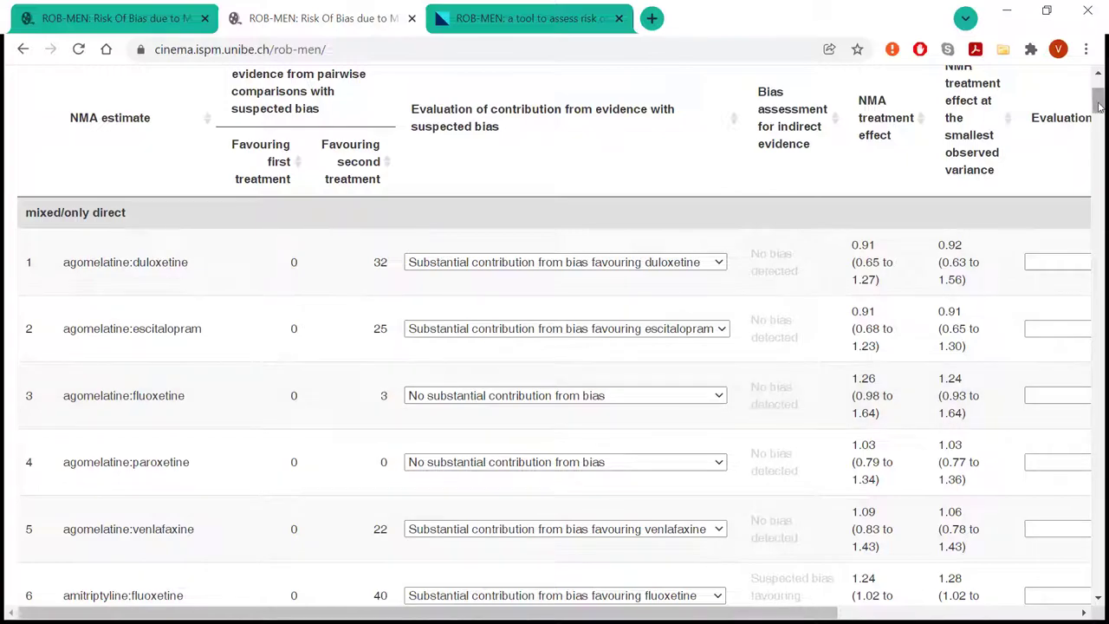
{"action": "left_click_drag", "start_coordinate": [1099, 104], "coordinate": [1097, 309]}
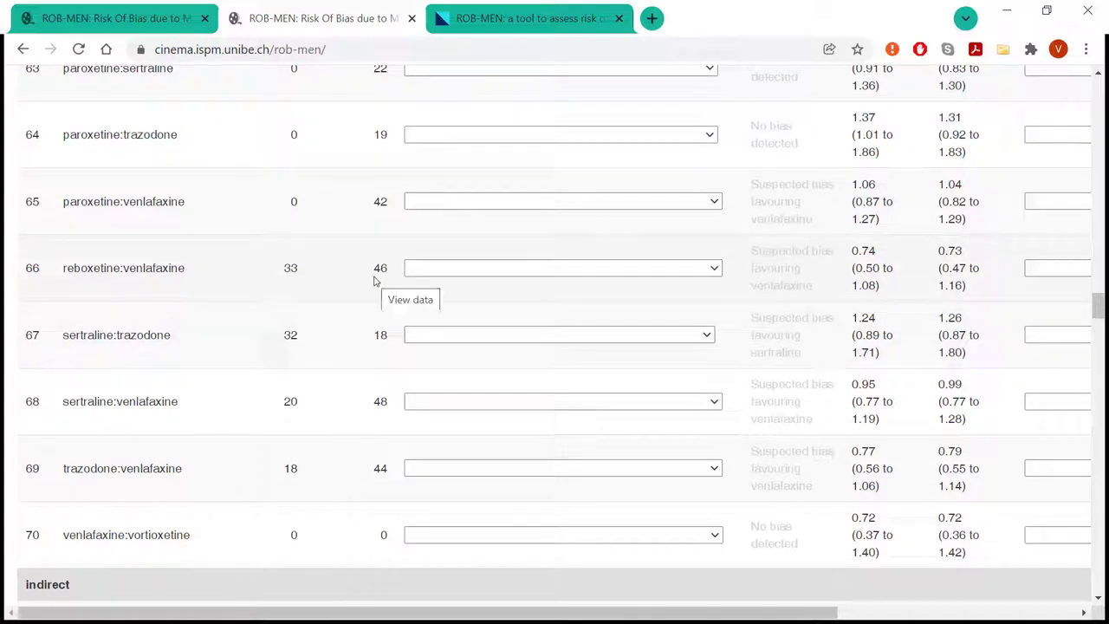
- Rate reboxetine:venlafaxine in row 66 as 'Substantial contribution from bias balanced', then scroll to the top
{"action": "left_click", "coordinate": [426, 270]}
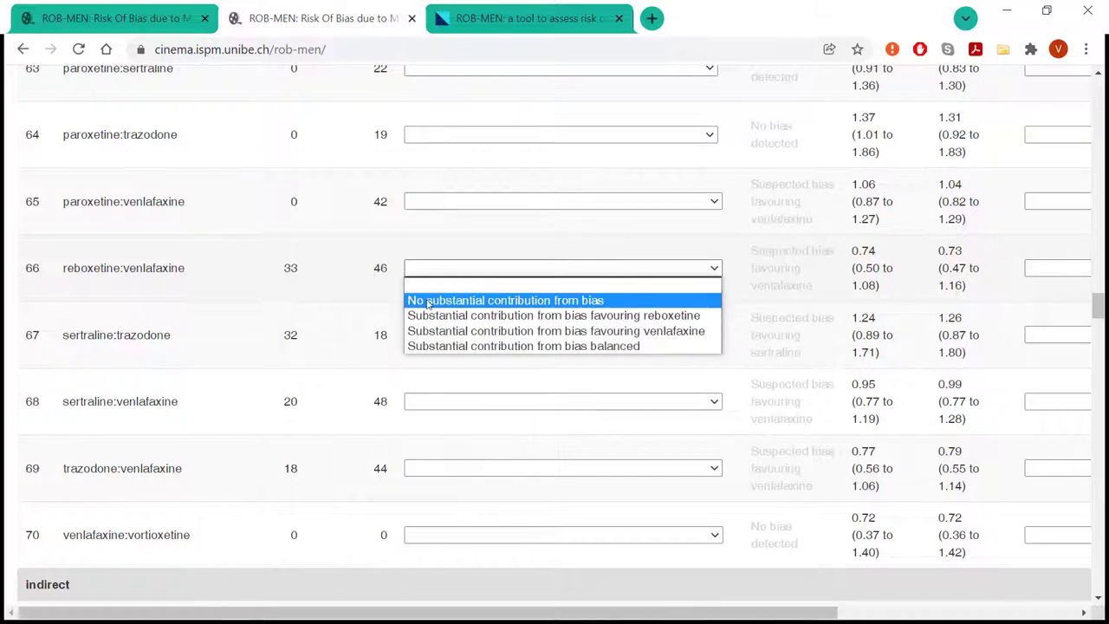
{"action": "left_click", "coordinate": [427, 346]}
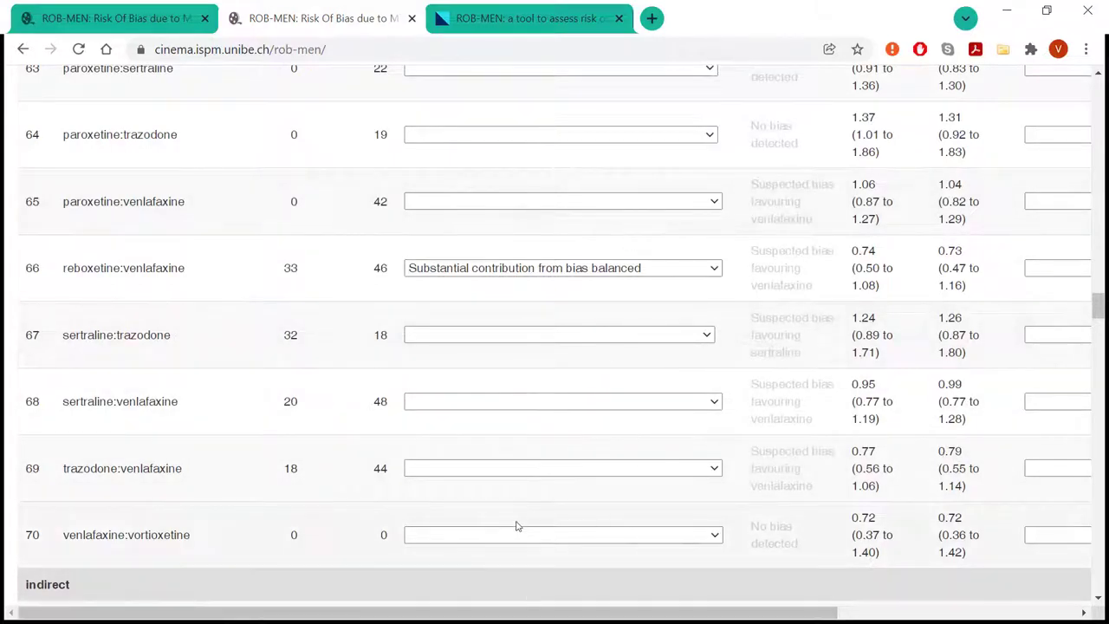
{"action": "scroll", "coordinate": [517, 525], "scroll_direction": "up", "scroll_amount": 2}
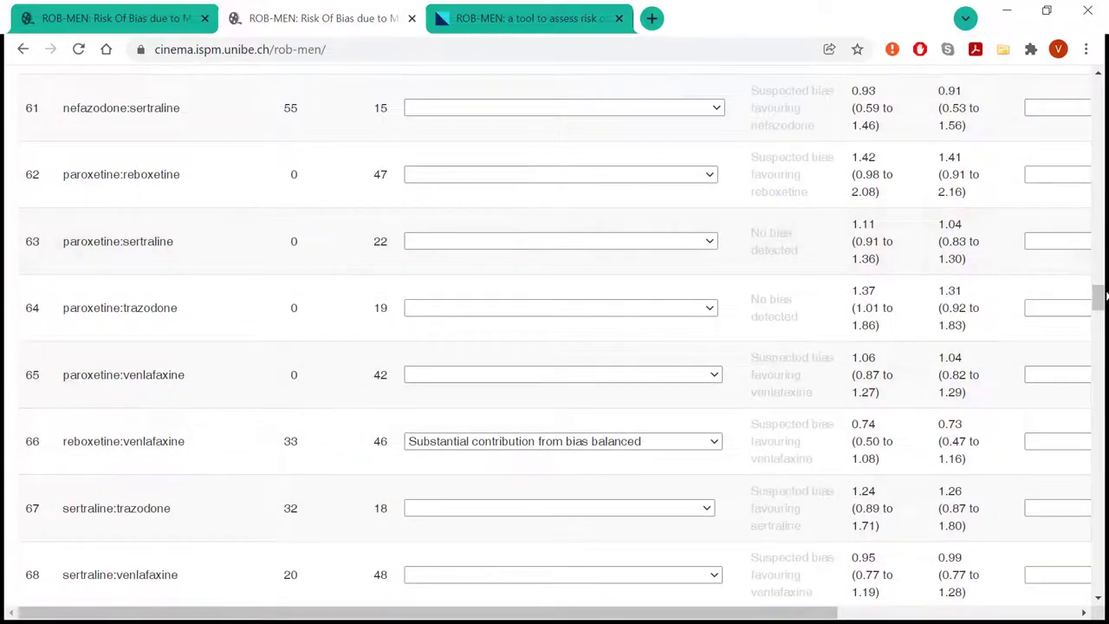
{"action": "scroll", "coordinate": [1098, 278], "scroll_direction": "up", "scroll_amount": 1}
{"action": "left_click_drag", "start_coordinate": [1098, 269], "coordinate": [1099, 96]}
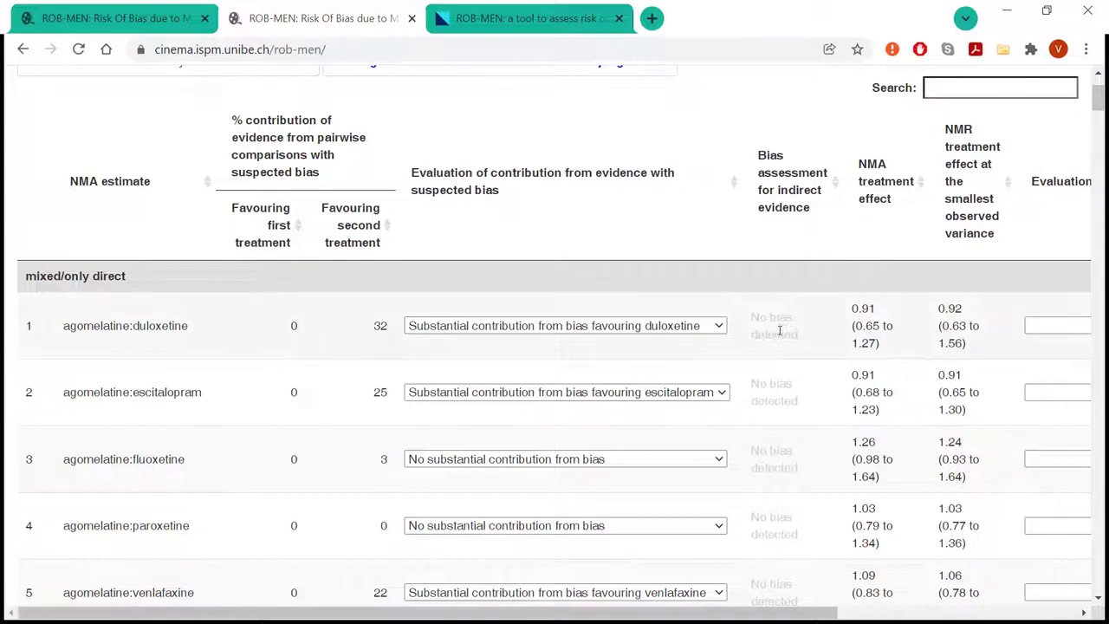
{"action": "scroll", "coordinate": [1097, 101], "scroll_direction": "down", "scroll_amount": 3}
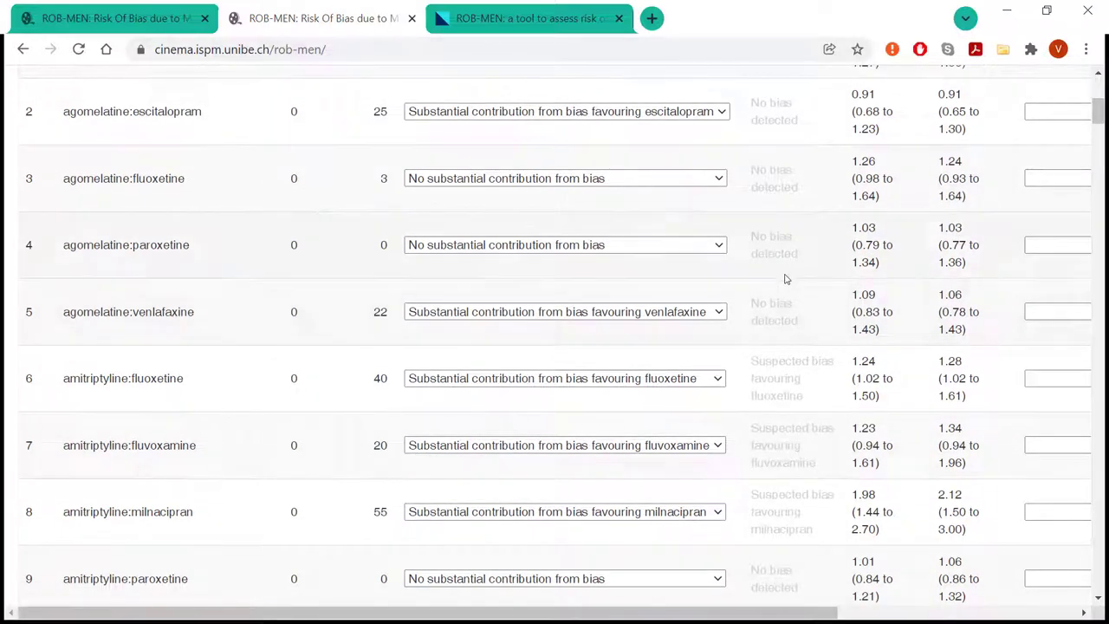
{"action": "scroll", "coordinate": [784, 322], "scroll_direction": "up", "scroll_amount": 3}
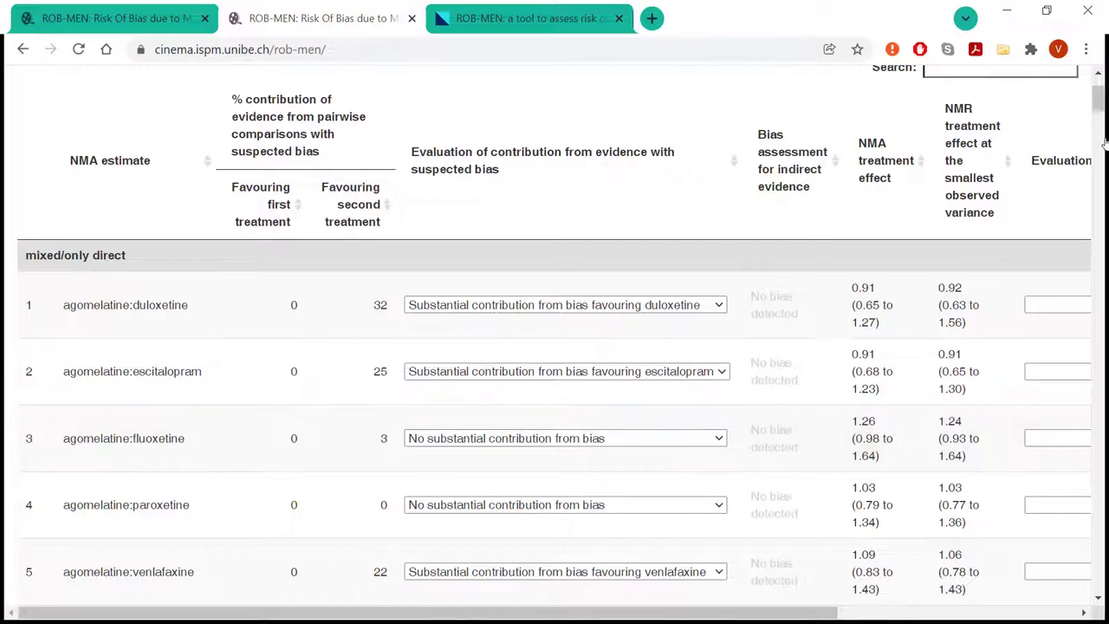
{"action": "left_click_drag", "start_coordinate": [1098, 102], "coordinate": [1095, 346]}
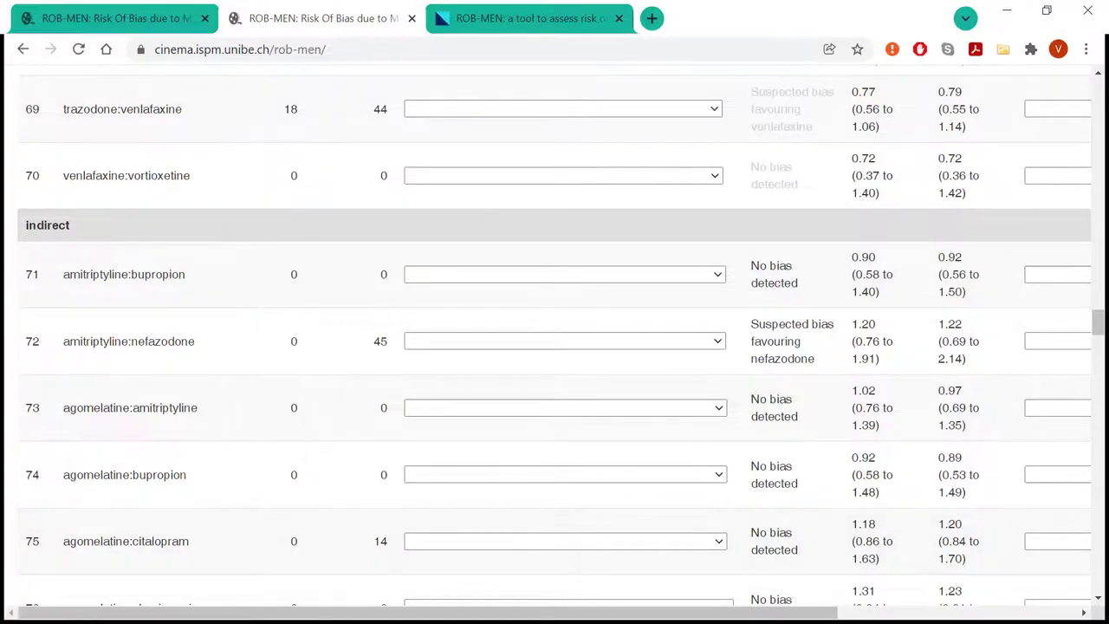
{"action": "left_click_drag", "start_coordinate": [1098, 325], "coordinate": [1101, 101]}
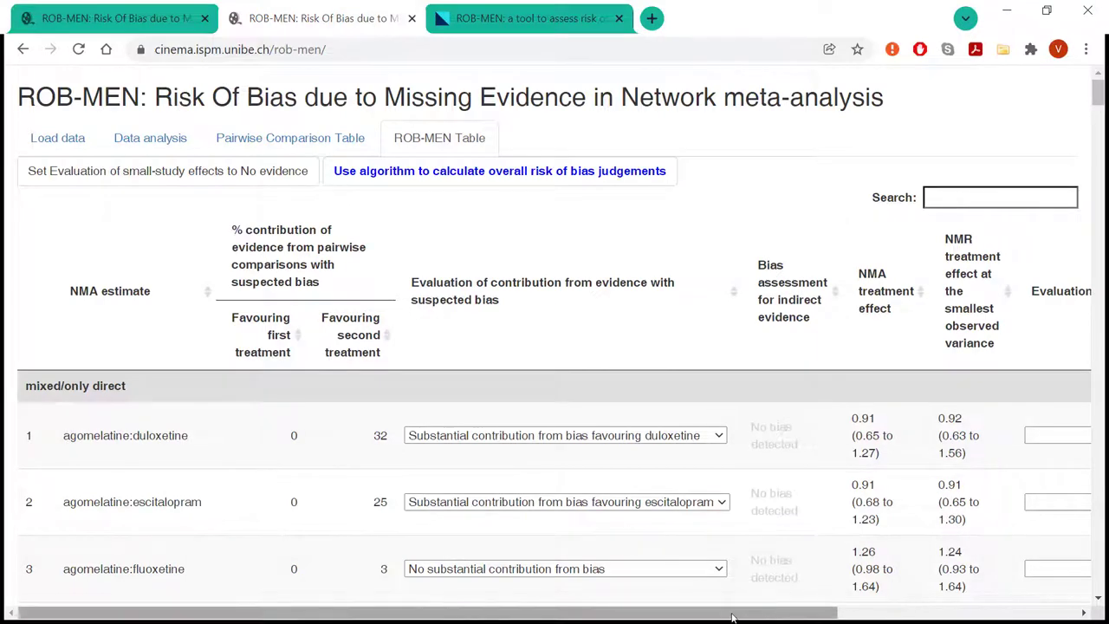
{"action": "scroll", "coordinate": [732, 617], "scroll_direction": "right", "scroll_amount": 2}
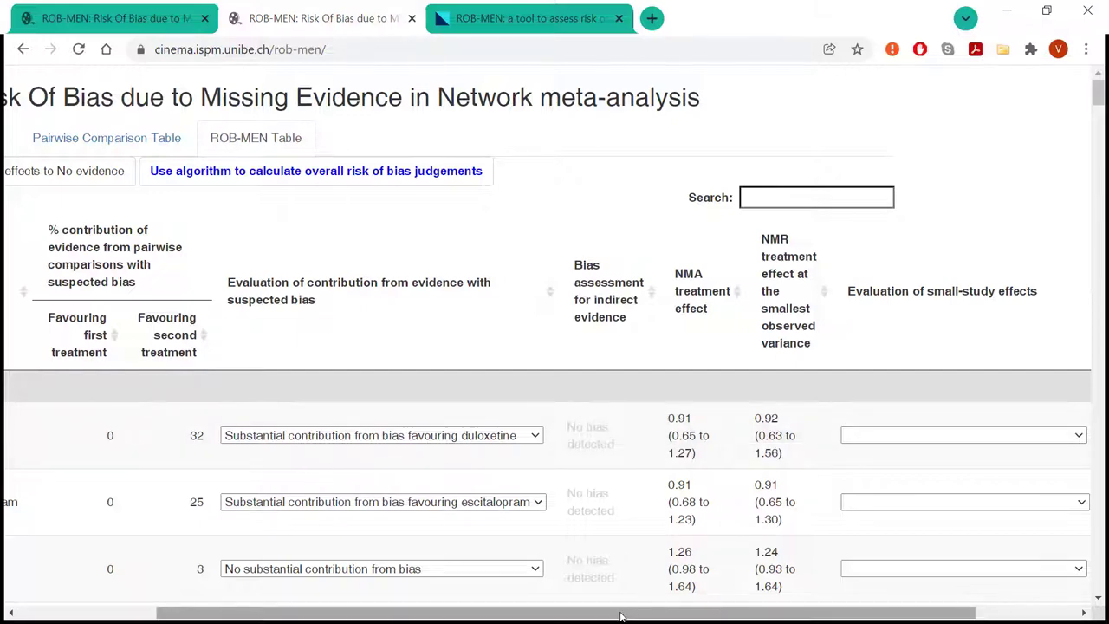
{"action": "scroll", "coordinate": [437, 614], "scroll_direction": "left", "scroll_amount": 2}
{"action": "left_click", "coordinate": [173, 141]}
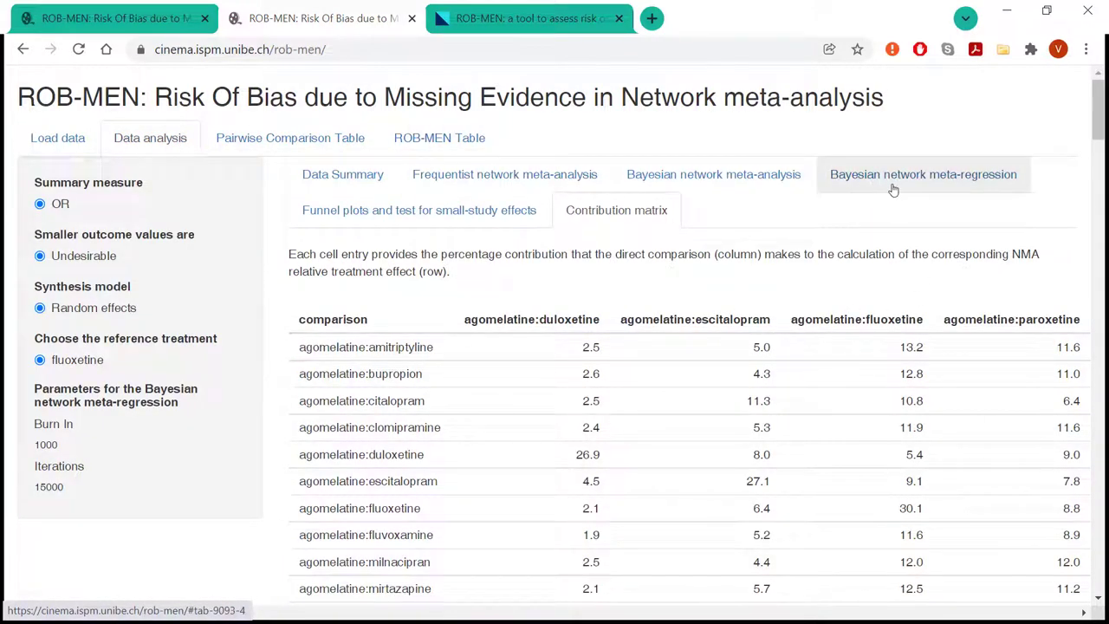
{"action": "left_click", "coordinate": [418, 146]}
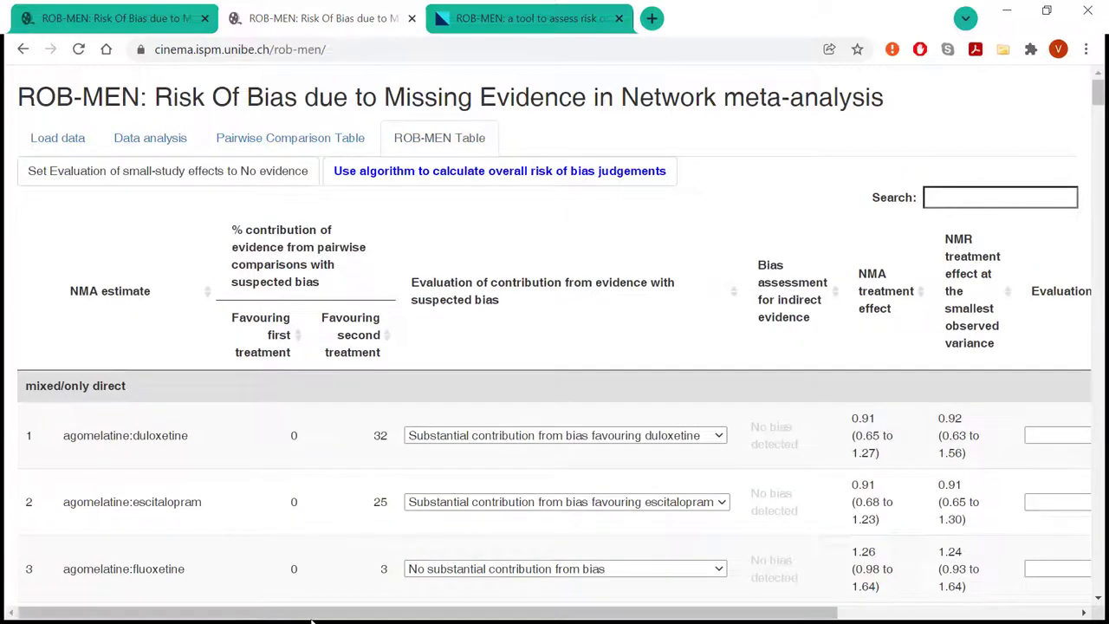
{"action": "left_click_drag", "start_coordinate": [460, 619], "coordinate": [644, 576]}
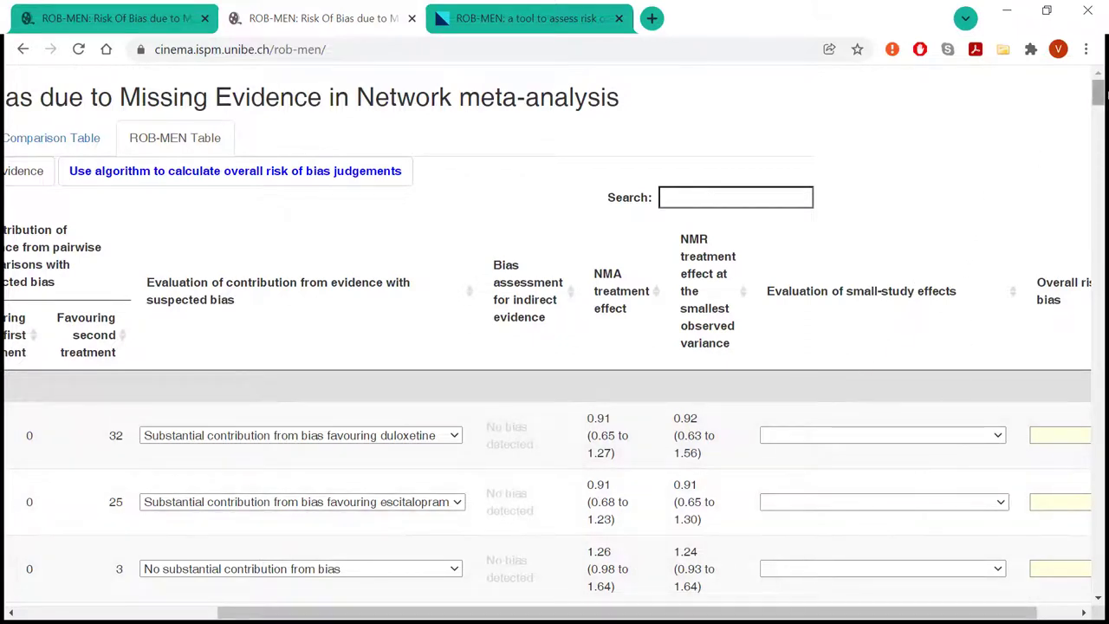
{"action": "mouse_move", "coordinate": [1101, 95]}
{"action": "left_mouse_down"}
{"action": "mouse_move", "coordinate": [1099, 112]}
{"action": "mouse_move", "coordinate": [1101, 87]}
{"action": "left_mouse_up"}
{"action": "left_click", "coordinate": [837, 433]}
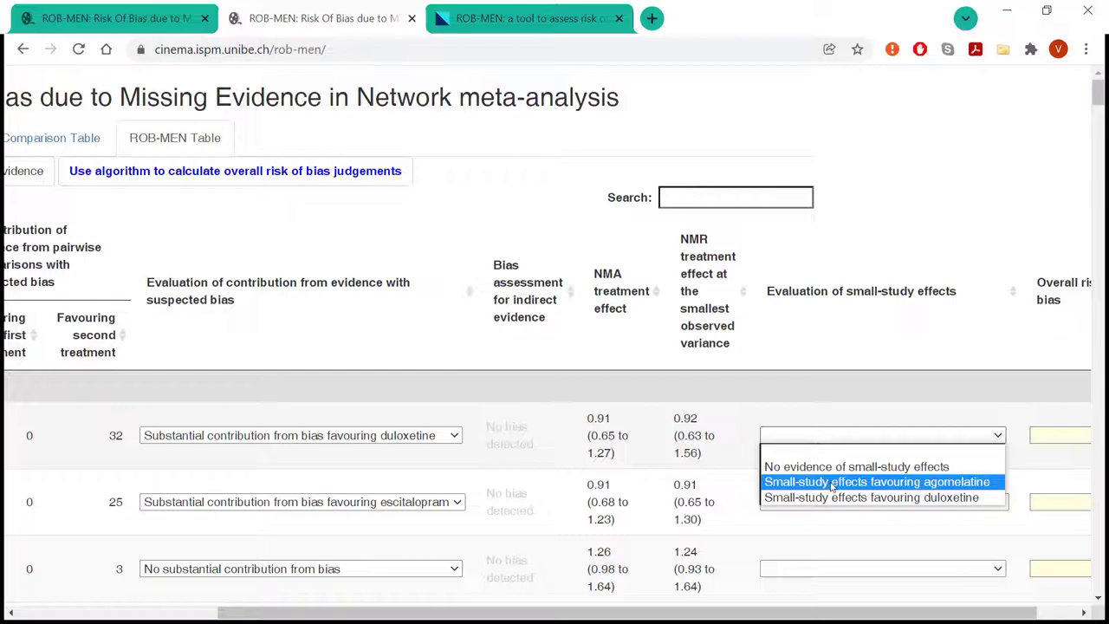
{"action": "left_click", "coordinate": [881, 616]}
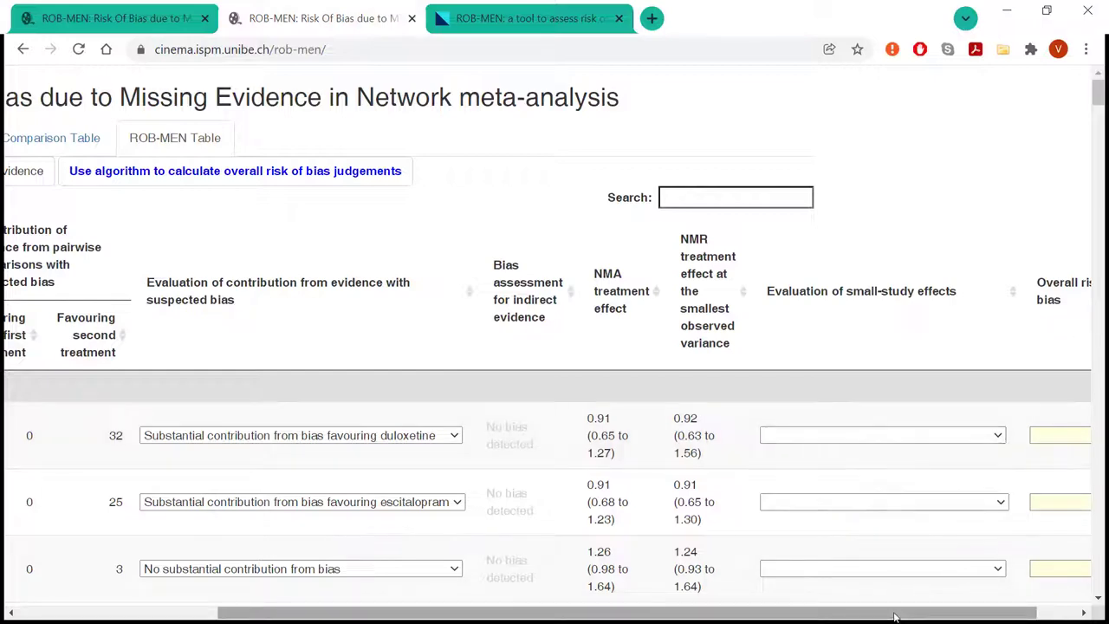
{"action": "left_click_drag", "start_coordinate": [881, 616], "coordinate": [678, 617]}
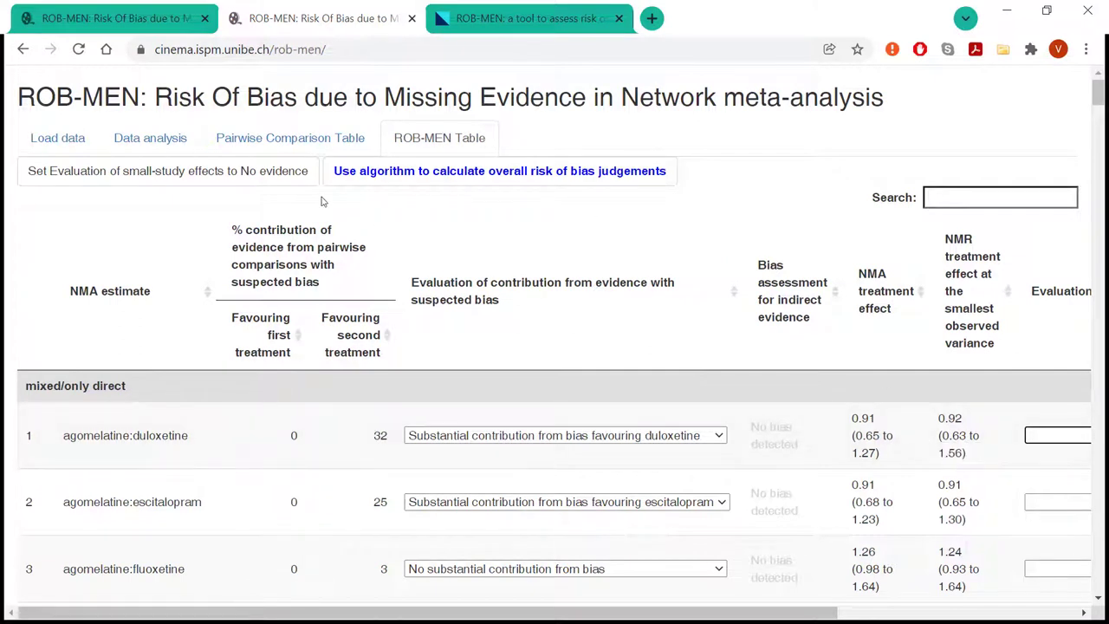
- Rate every comparison's small-study effects as 'No evidence of small-study effects' and confirm it on agomelatine:escitalopram
{"action": "left_click", "coordinate": [201, 178]}
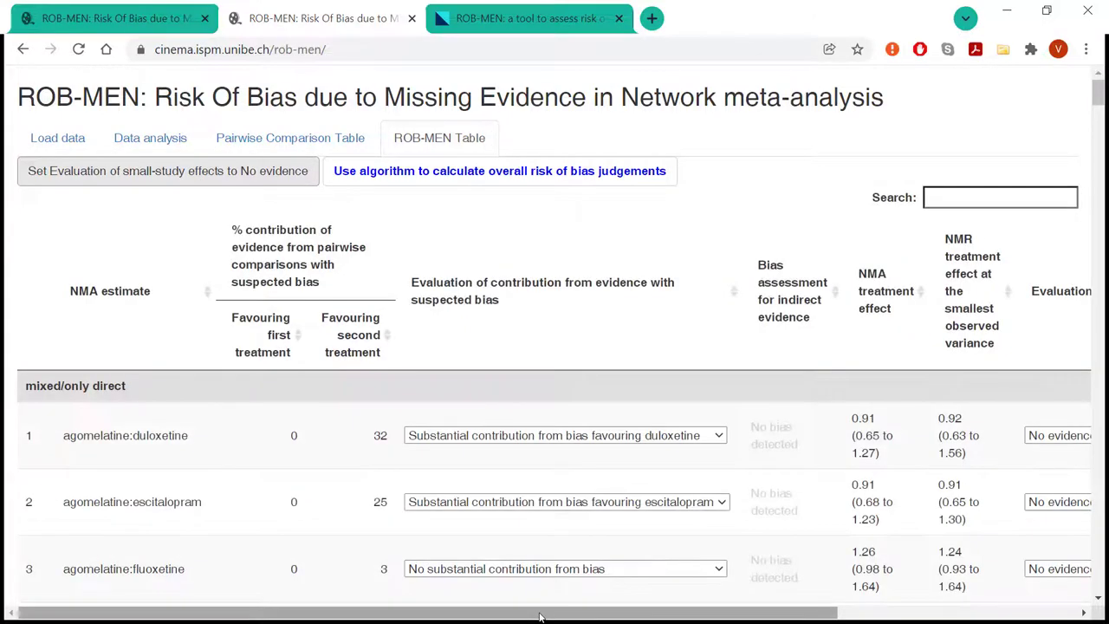
{"action": "left_click_drag", "start_coordinate": [539, 617], "coordinate": [780, 617]}
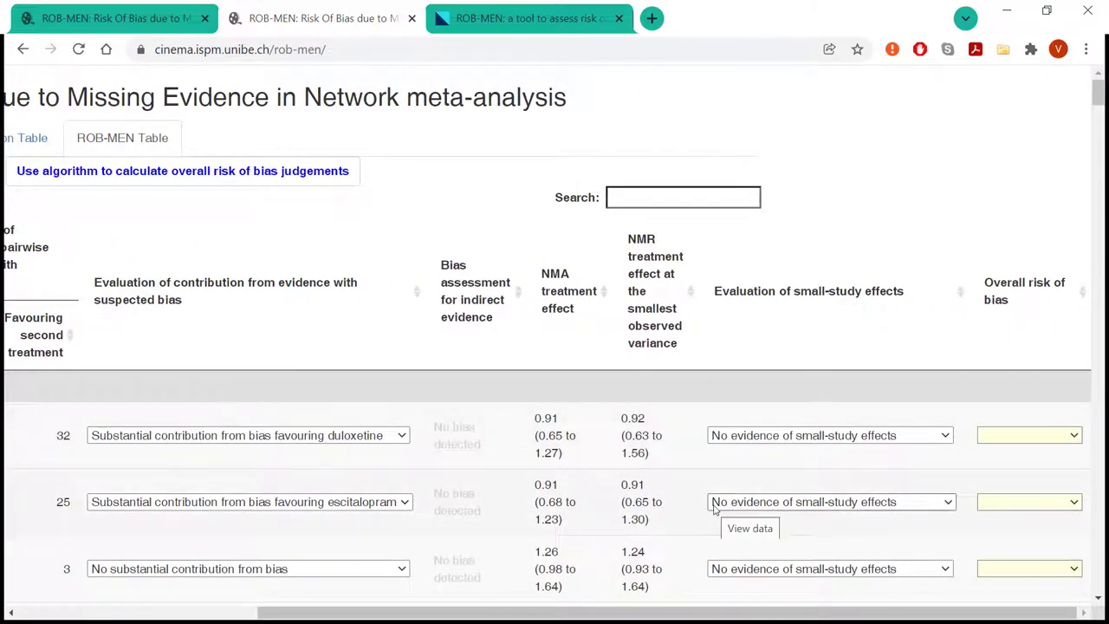
{"action": "scroll", "coordinate": [818, 548], "scroll_direction": "down", "scroll_amount": 1}
{"action": "left_click", "coordinate": [824, 418]}
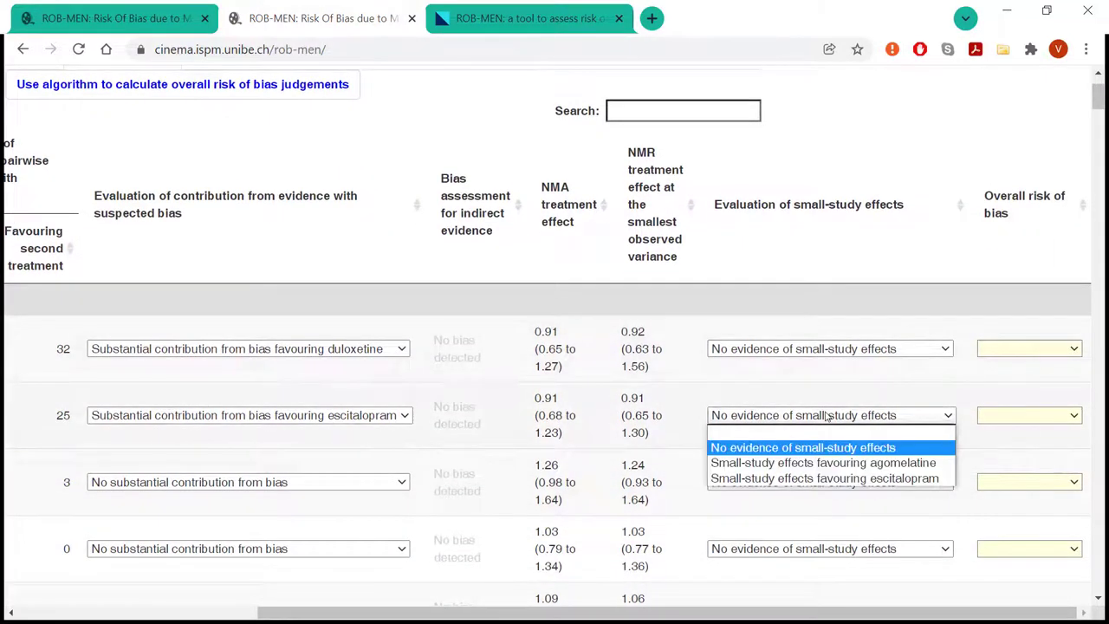
{"action": "left_click", "coordinate": [825, 418]}
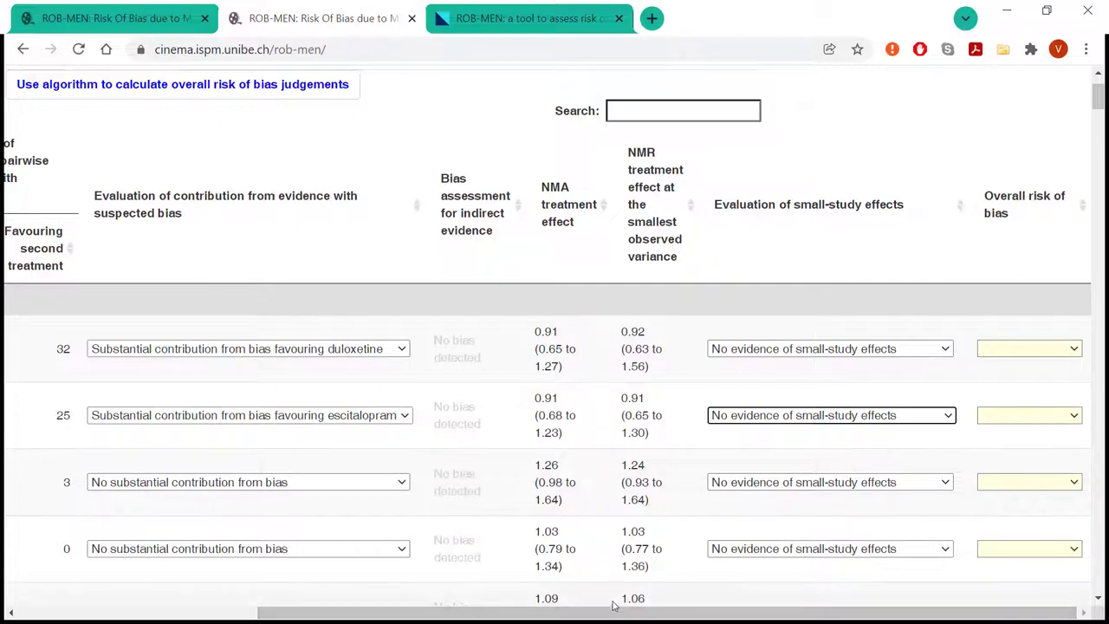
{"action": "left_click_drag", "start_coordinate": [616, 613], "coordinate": [339, 590]}
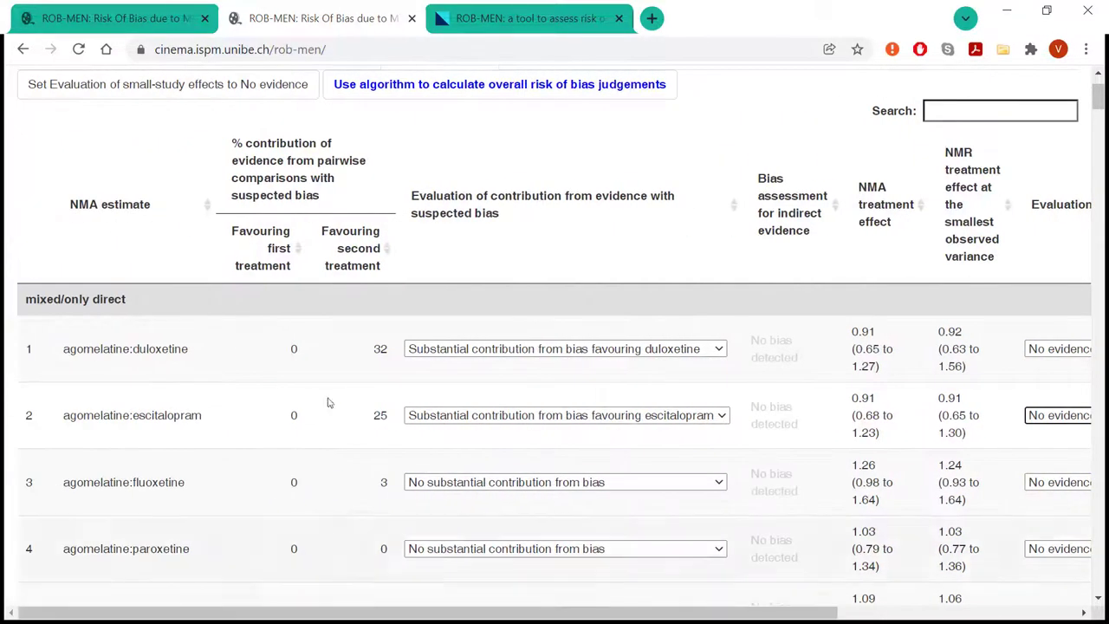
{"action": "scroll", "coordinate": [484, 272], "scroll_direction": "up", "scroll_amount": 1}
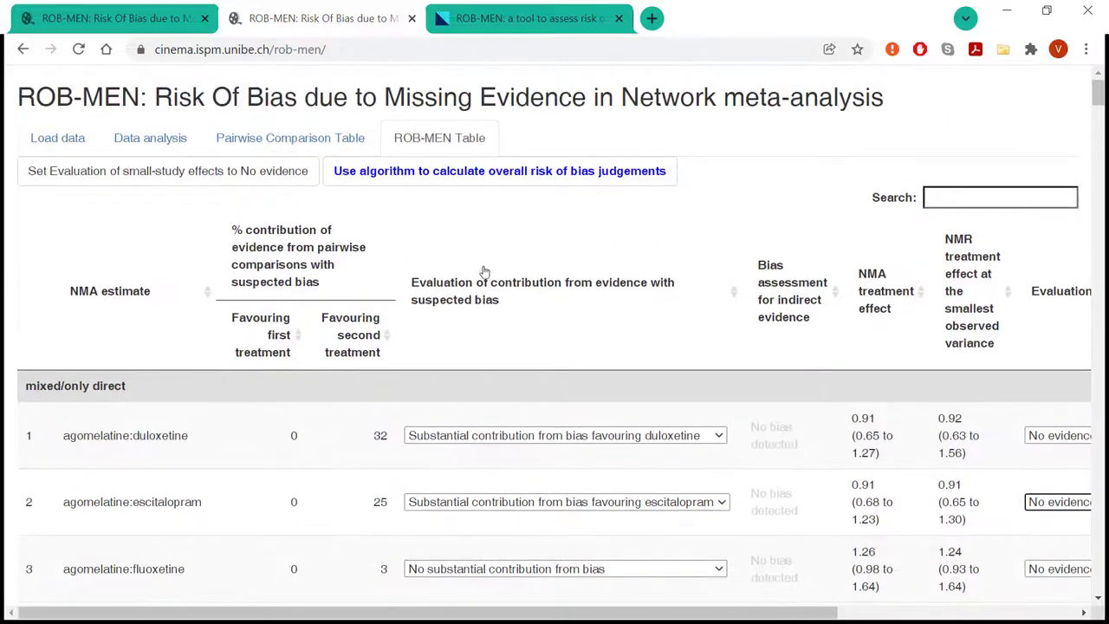
- Have the algorithm calculate overall risk of bias for all comparisons, check the column, then show the BMC Medicine article
{"action": "left_click", "coordinate": [427, 184]}
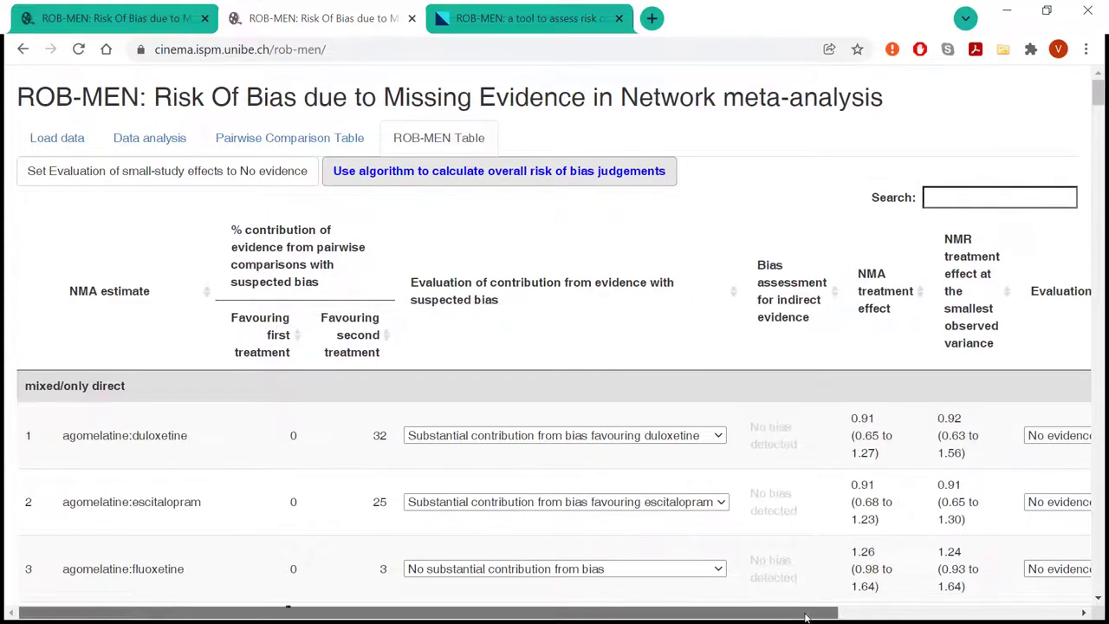
{"action": "left_click_drag", "start_coordinate": [835, 611], "coordinate": [1074, 611]}
{"action": "scroll", "coordinate": [1028, 534], "scroll_direction": "down", "scroll_amount": 1}
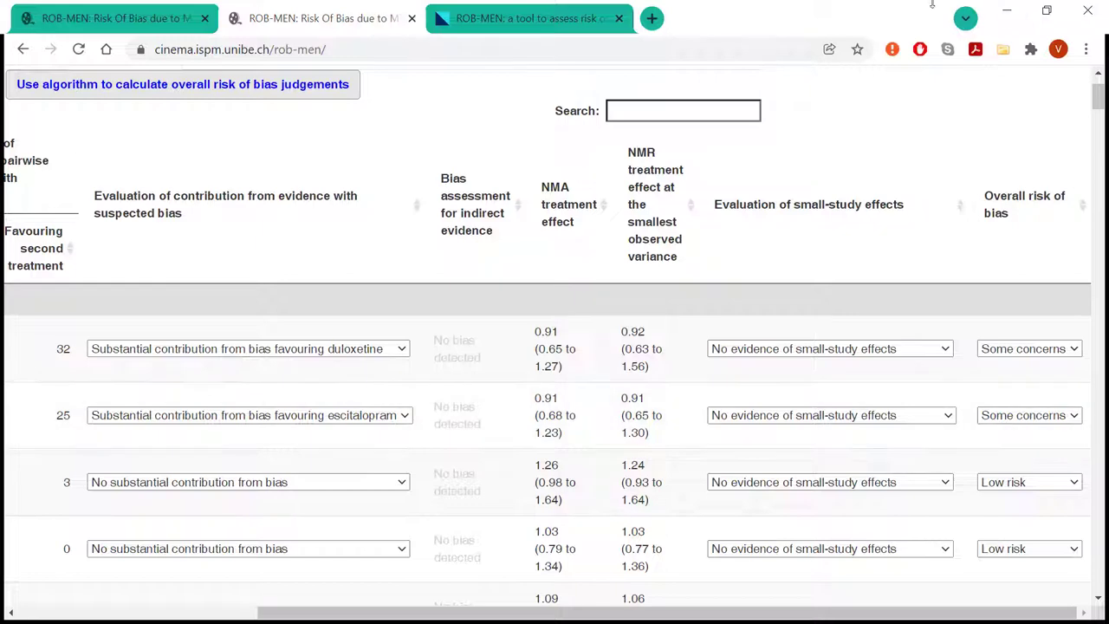
{"action": "left_click", "coordinate": [483, 26]}
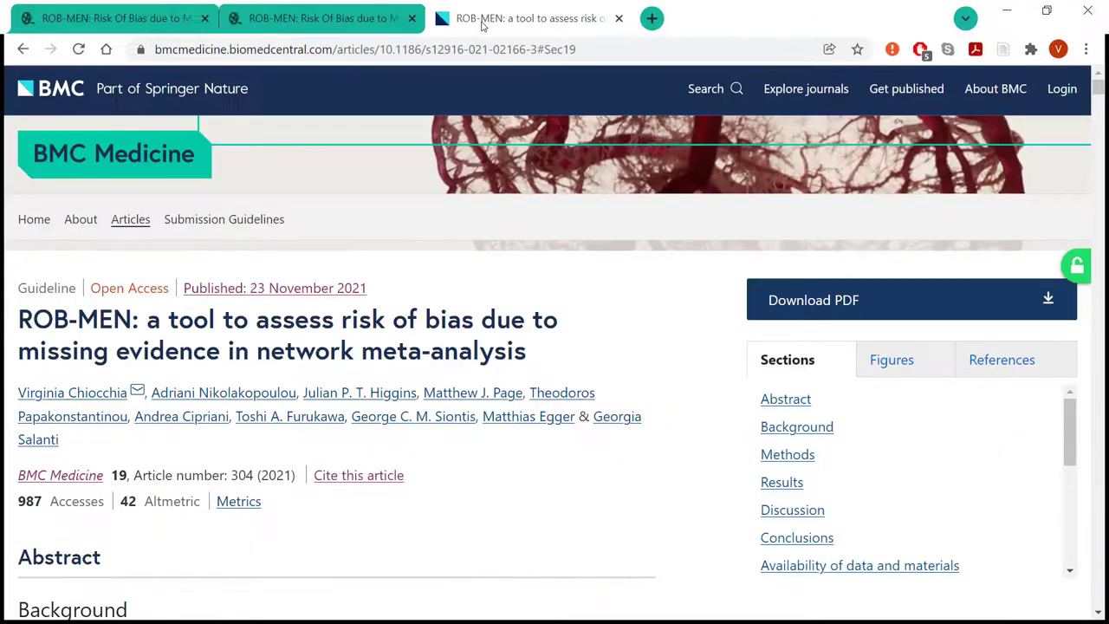
- Return to the ROB-MEN table, where comparisons now show Some concerns or Low risk
{"action": "left_click", "coordinate": [338, 21]}
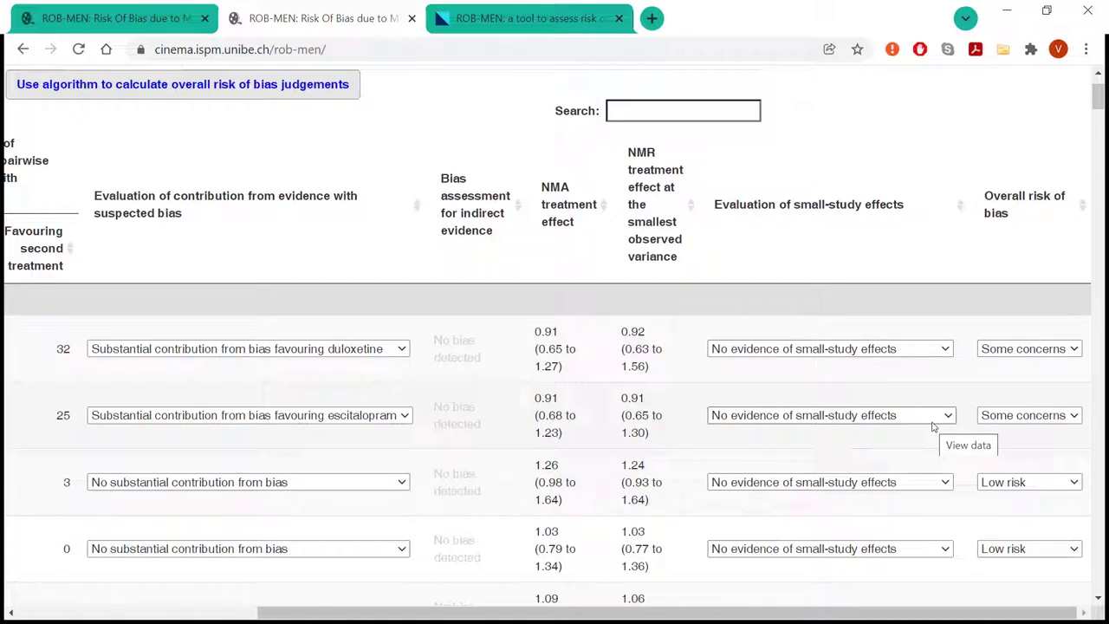
{"action": "left_click", "coordinate": [993, 352]}
{"action": "left_click", "coordinate": [1002, 380]}
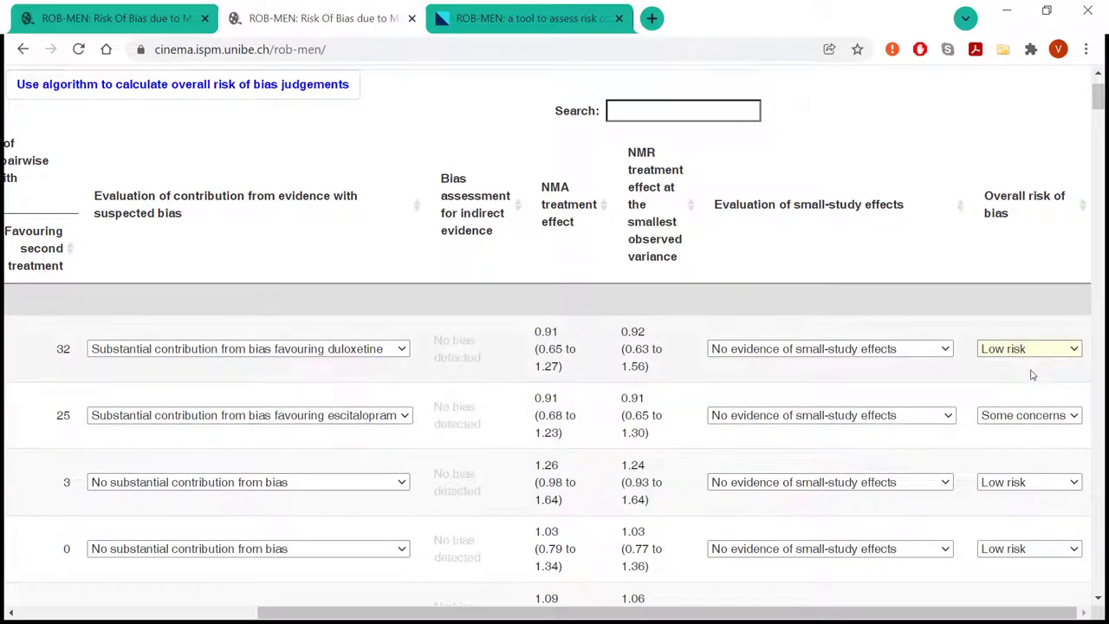
{"action": "left_click", "coordinate": [1031, 350]}
{"action": "left_click", "coordinate": [1023, 395]}
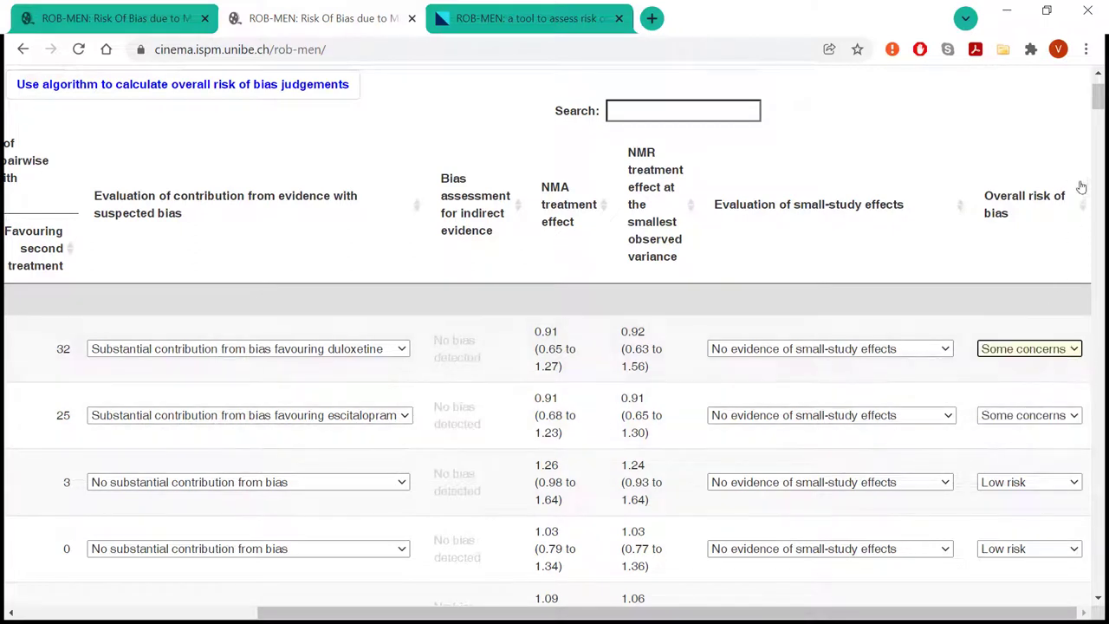
{"action": "left_click_drag", "start_coordinate": [932, 613], "coordinate": [602, 620]}
{"action": "left_click_drag", "start_coordinate": [1099, 102], "coordinate": [1101, 586]}
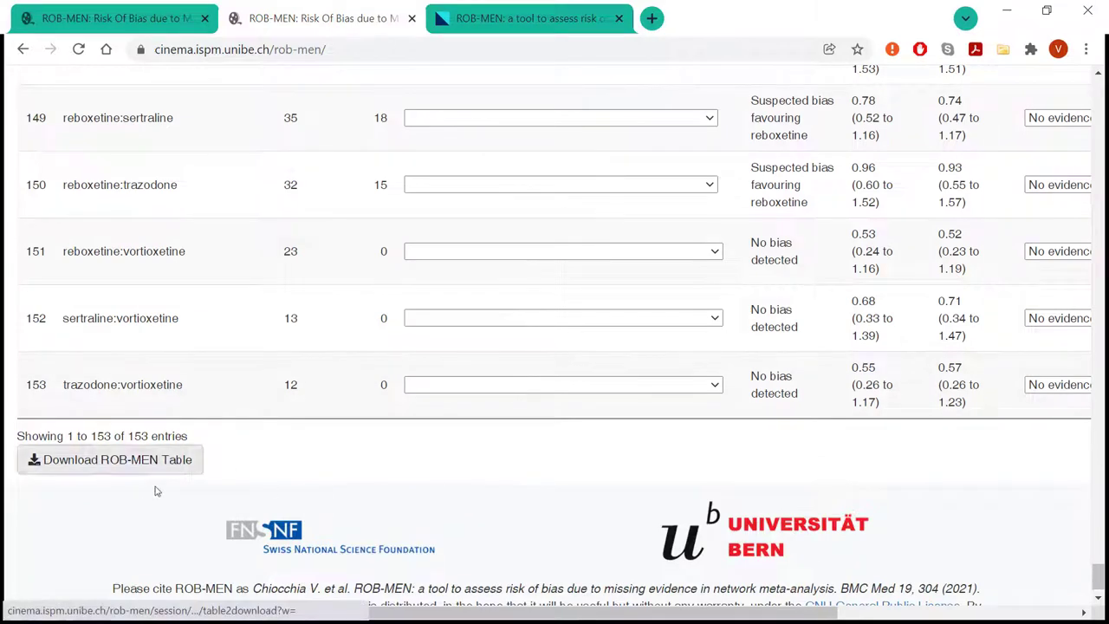
{"action": "left_click", "coordinate": [134, 465]}
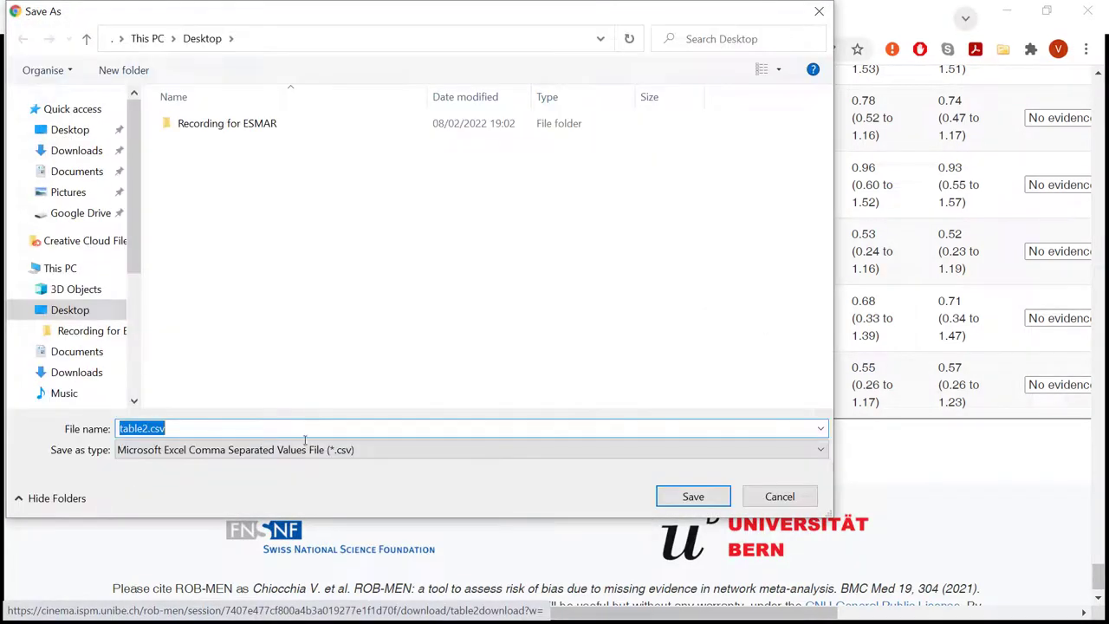
{"action": "left_click", "coordinate": [787, 501]}
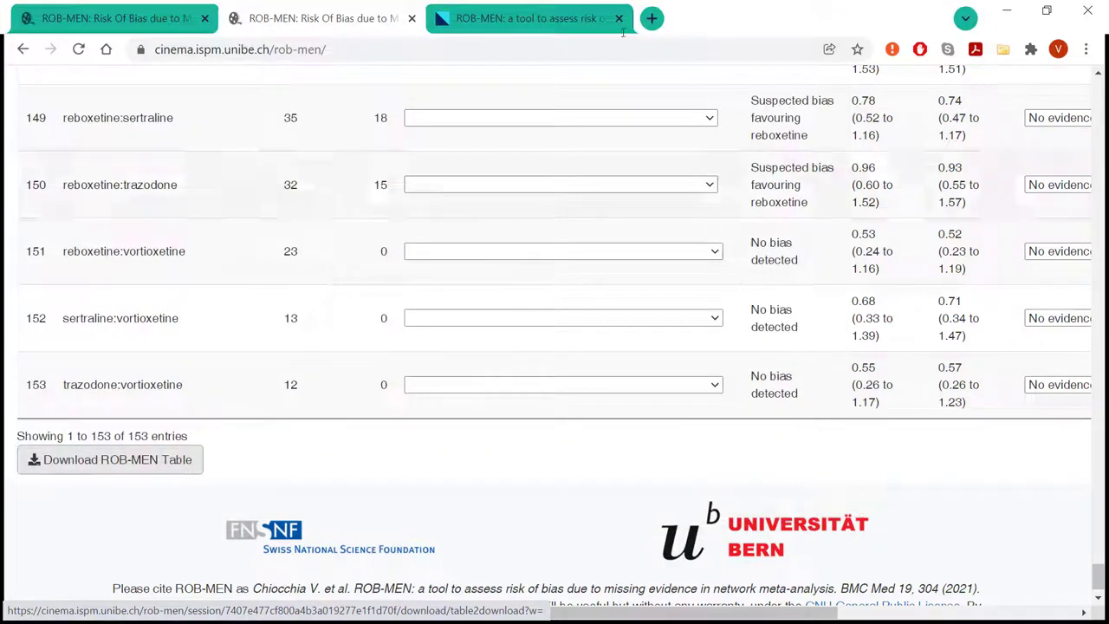